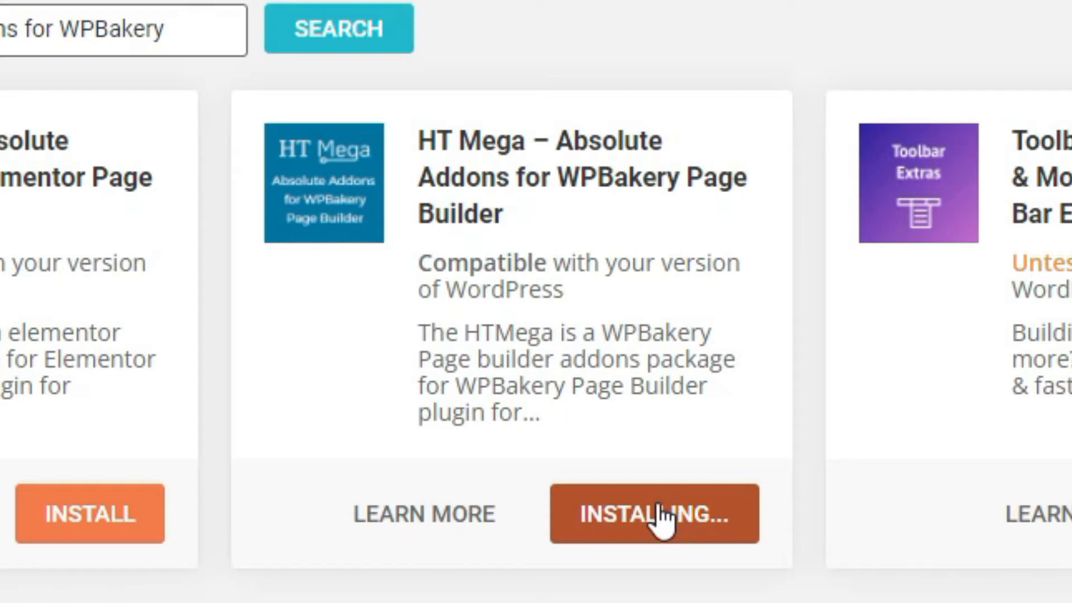
- Install the HT Mega – Absolute Addons for WPBakery Page Builder plugin and return to the dashboard
{"action": "left_click", "coordinate": [665, 521]}
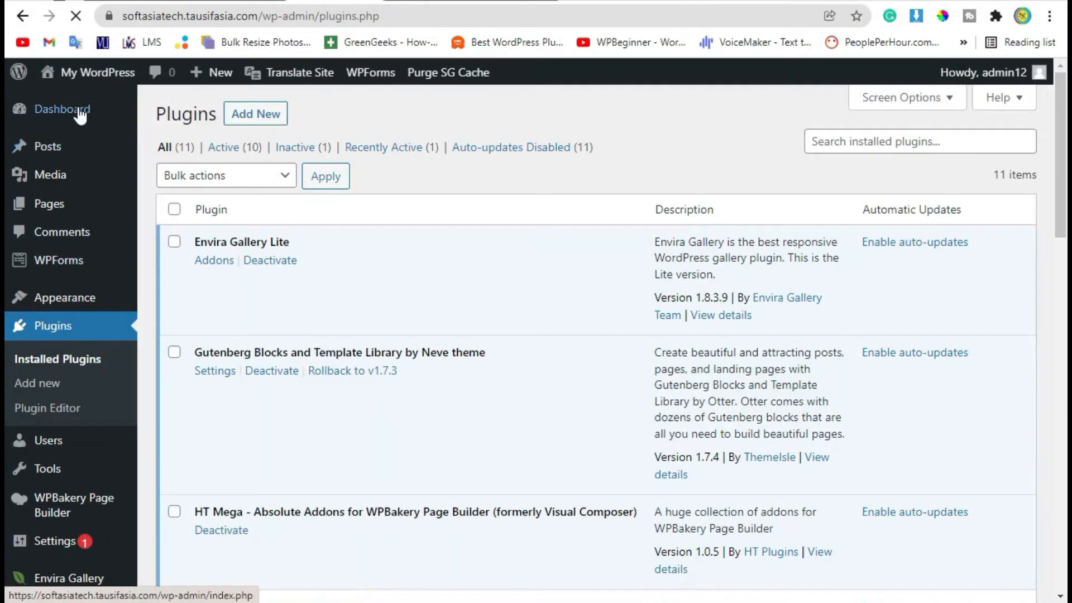
{"action": "left_click", "coordinate": [80, 109]}
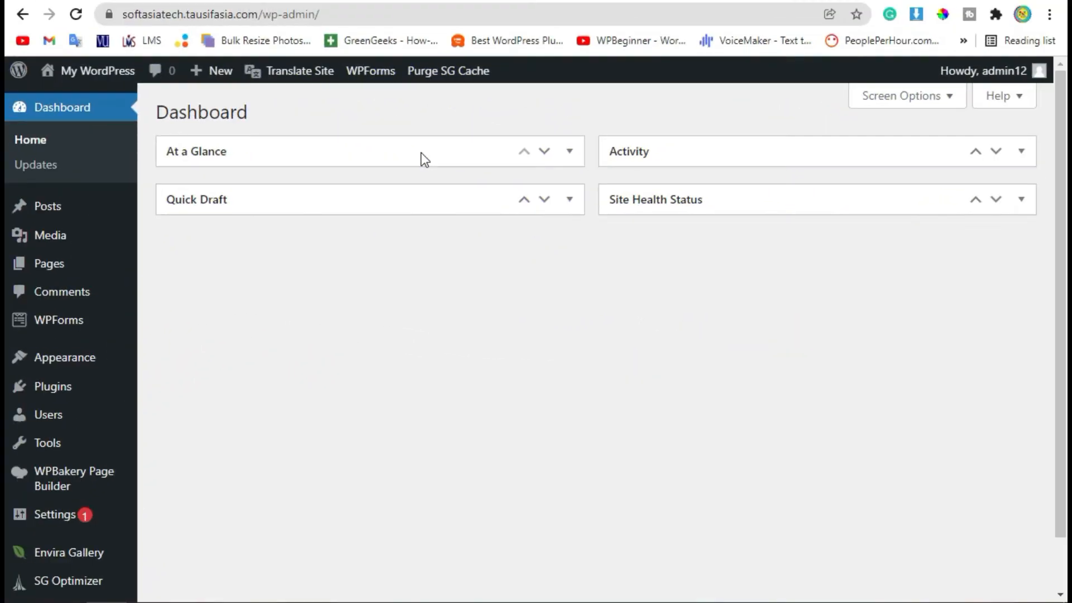
- Create a new post titled "ToolTip" and publish it
{"action": "left_click", "coordinate": [84, 208]}
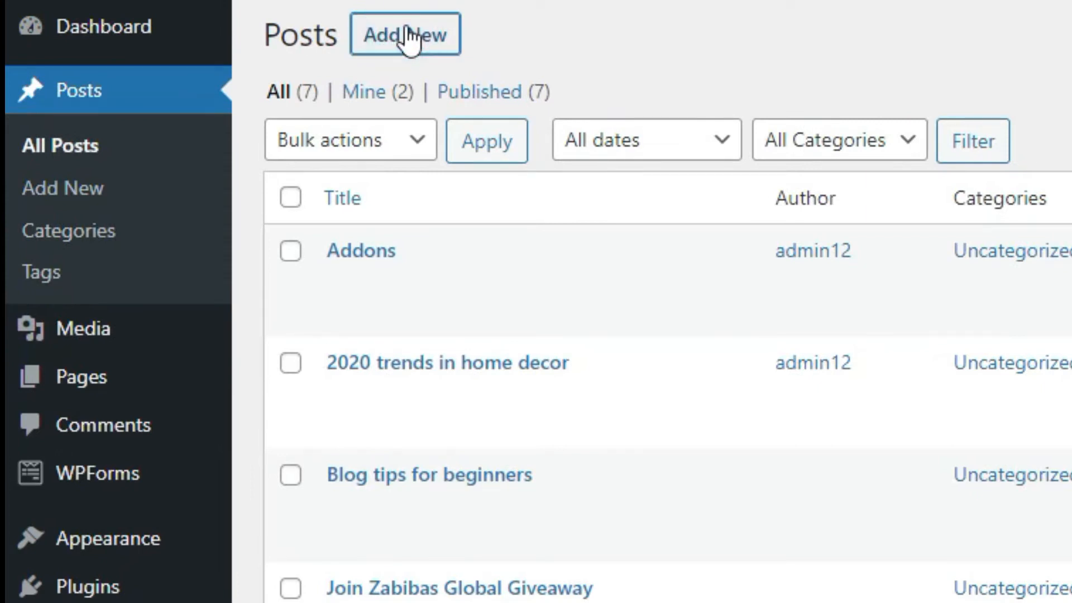
{"action": "left_click", "coordinate": [409, 39]}
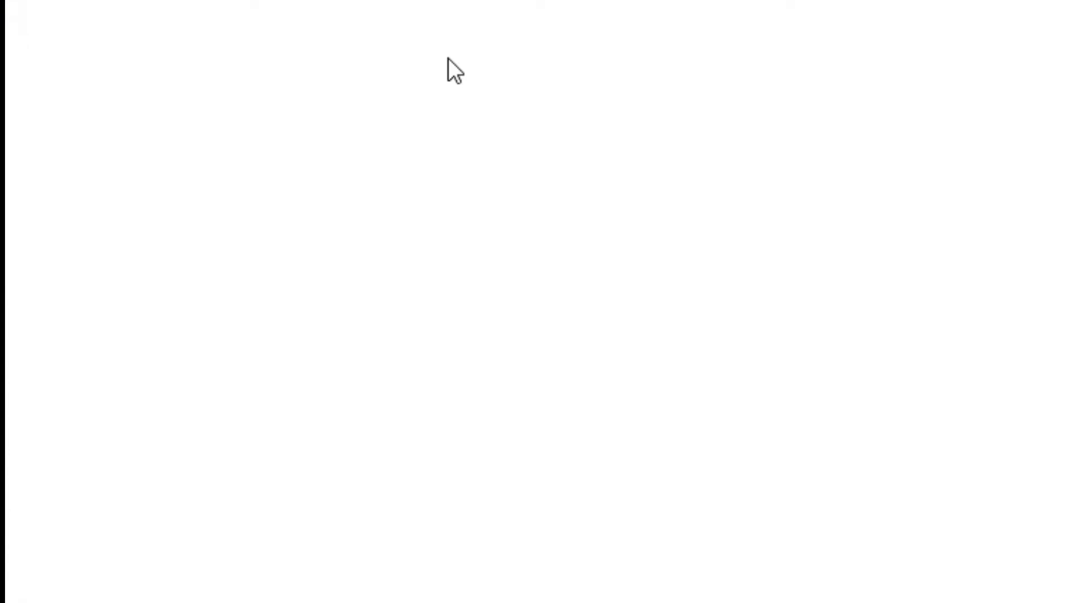
{"action": "type", "text": "Tool"}
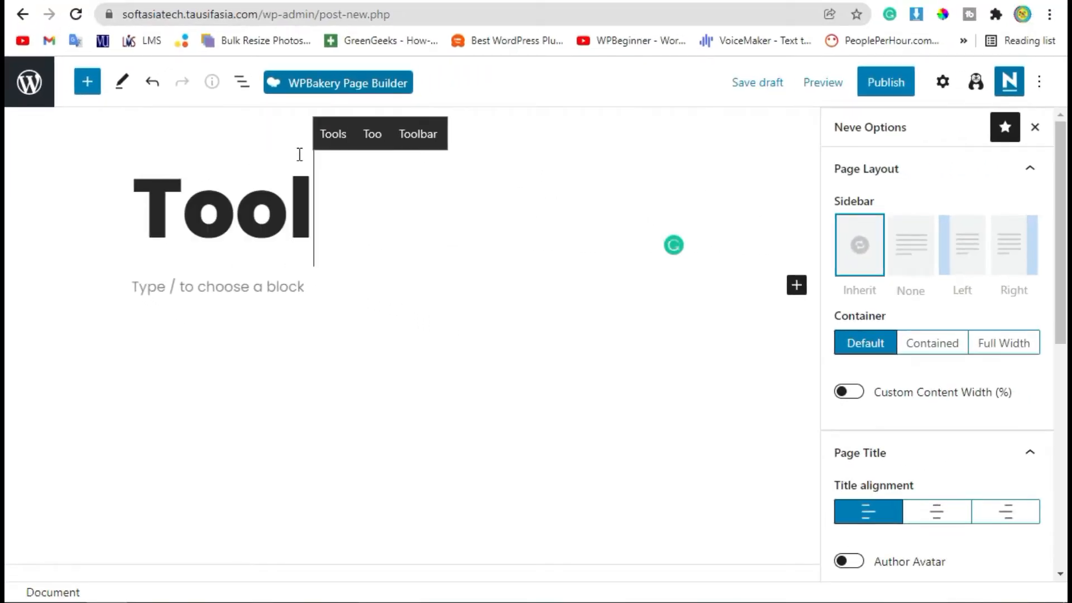
{"action": "type", "text": "Tip"}
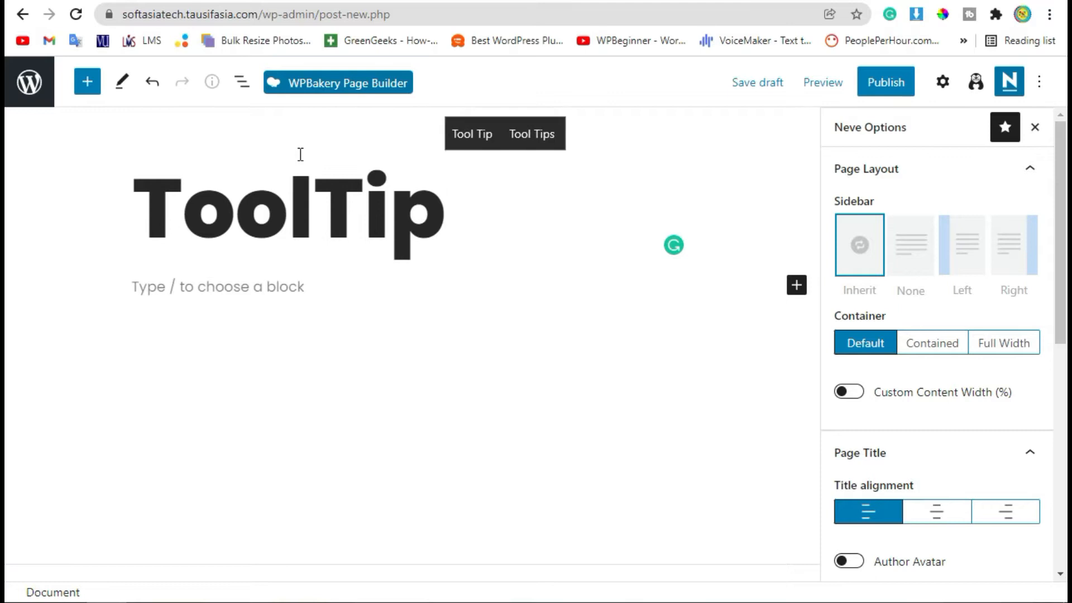
{"action": "left_click", "coordinate": [900, 89]}
{"action": "left_click", "coordinate": [888, 81]}
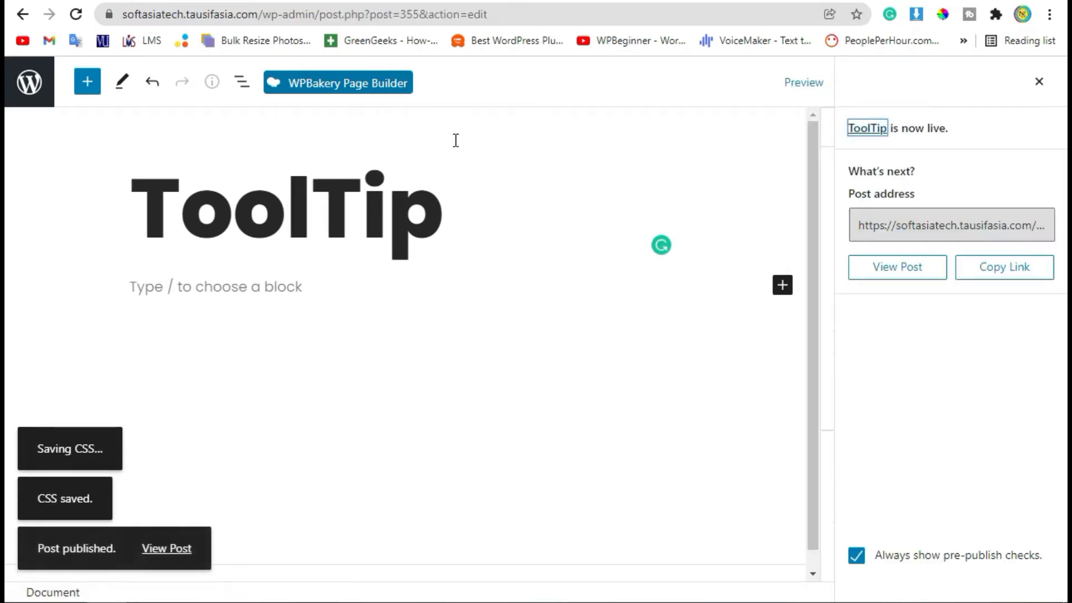
- Open the post in the WPBakery backend editor and add a Custom Heading element with the text "Blog Page"
{"action": "left_click", "coordinate": [339, 85]}
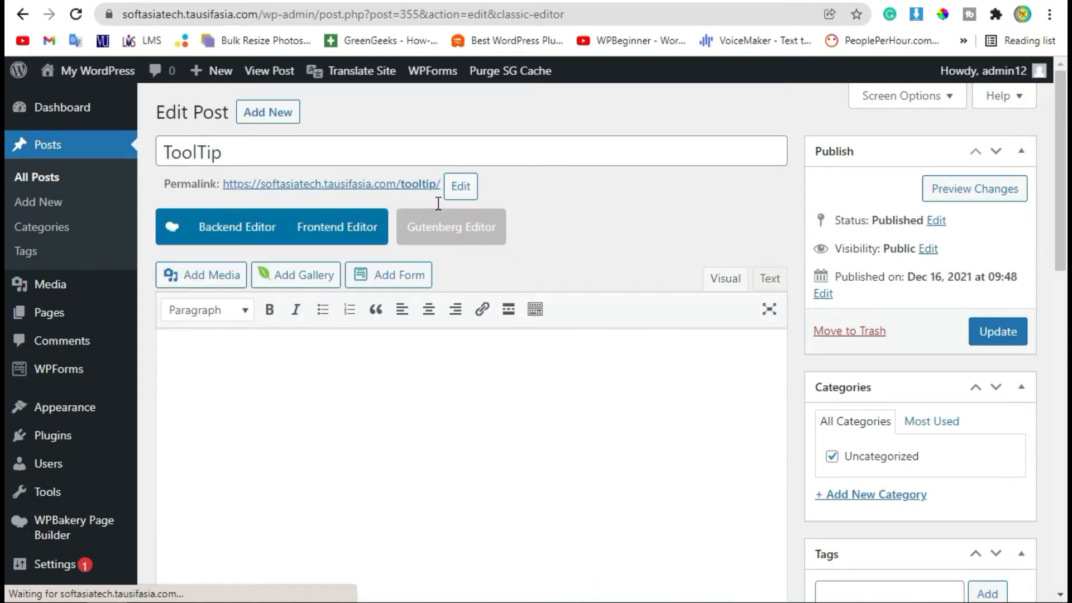
{"action": "left_click", "coordinate": [224, 234]}
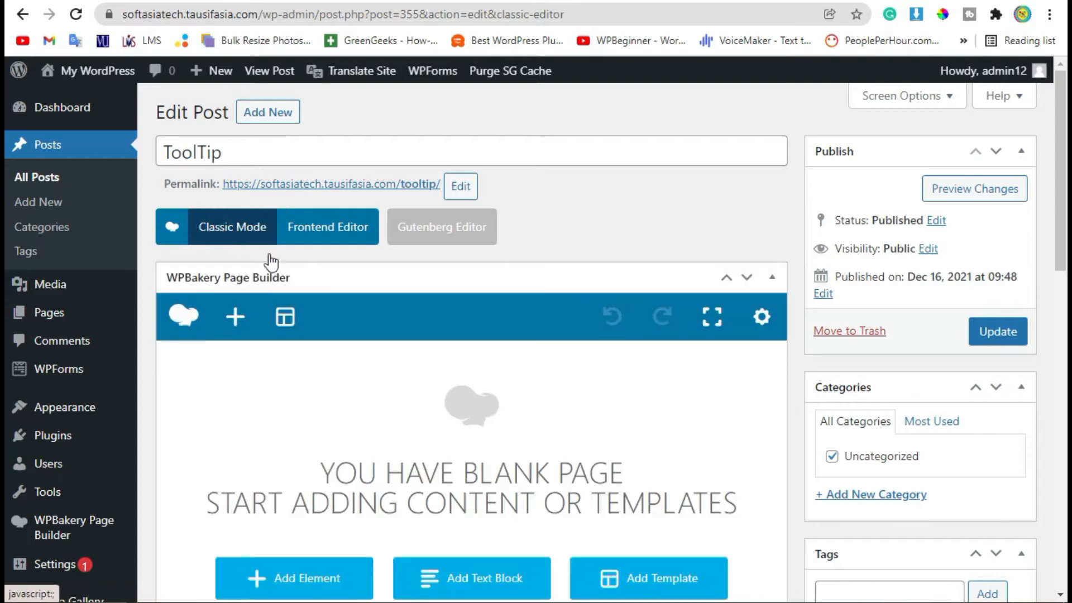
{"action": "scroll", "coordinate": [401, 342], "scroll_direction": "down", "scroll_amount": 2}
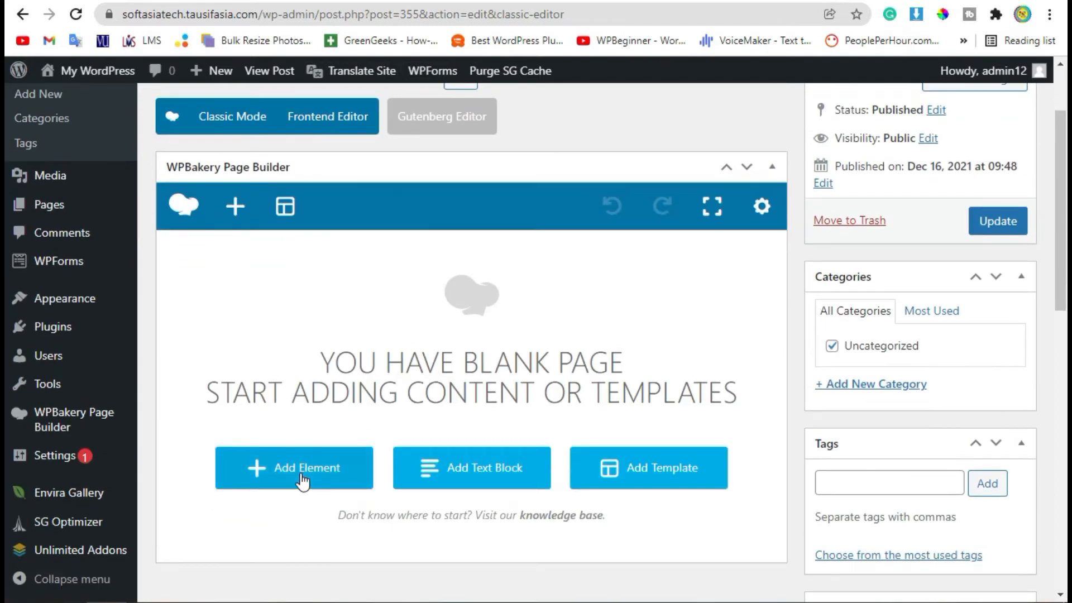
{"action": "left_click", "coordinate": [287, 477]}
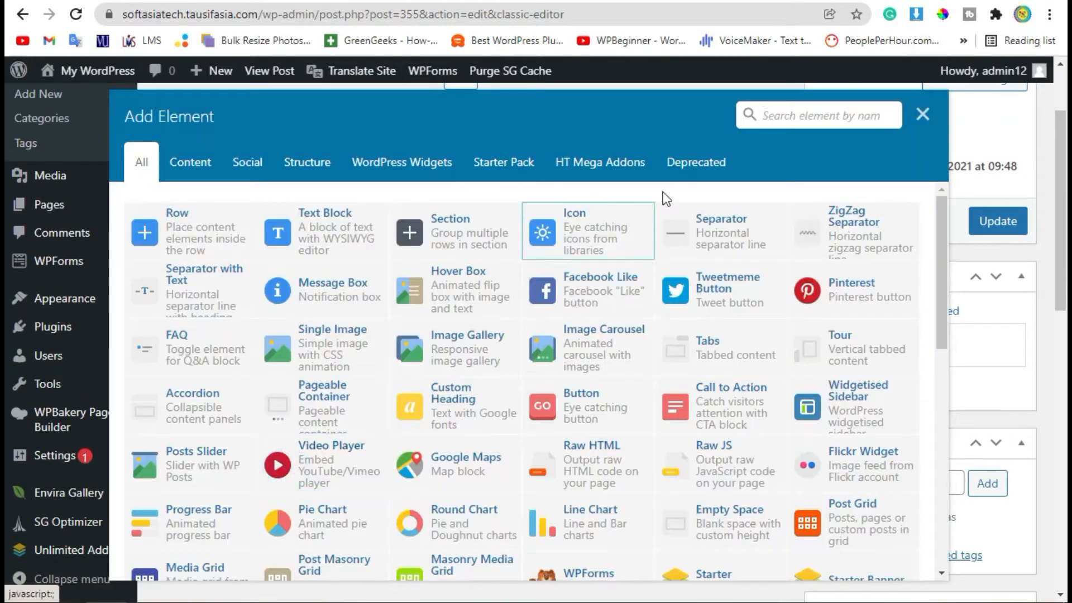
{"action": "left_click", "coordinate": [474, 423]}
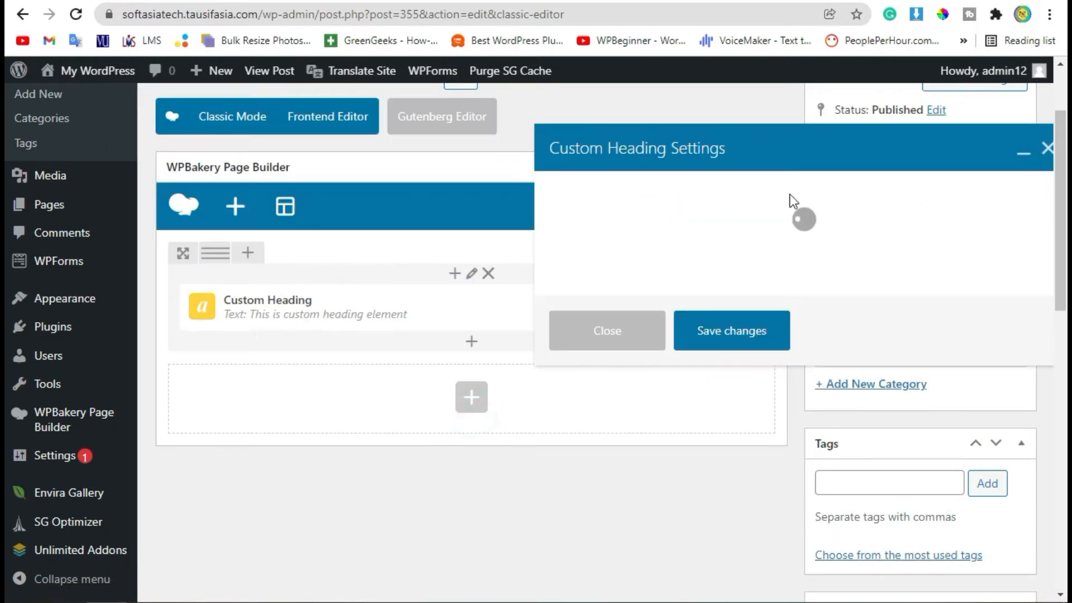
{"action": "left_click_drag", "start_coordinate": [719, 359], "coordinate": [517, 369]}
{"action": "type", "text": "B"}
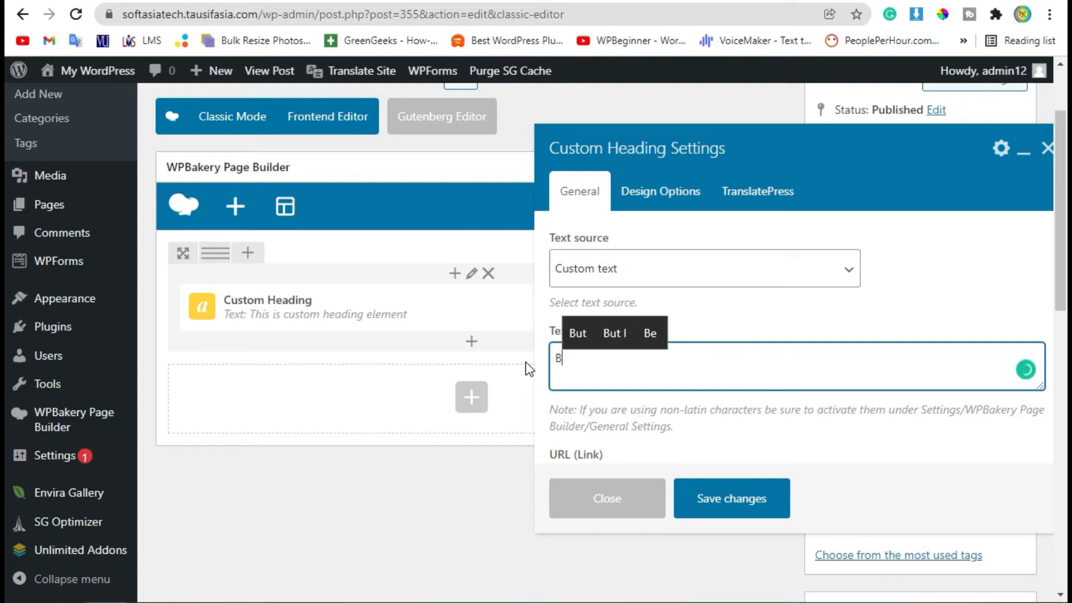
{"action": "type", "text": "log "}
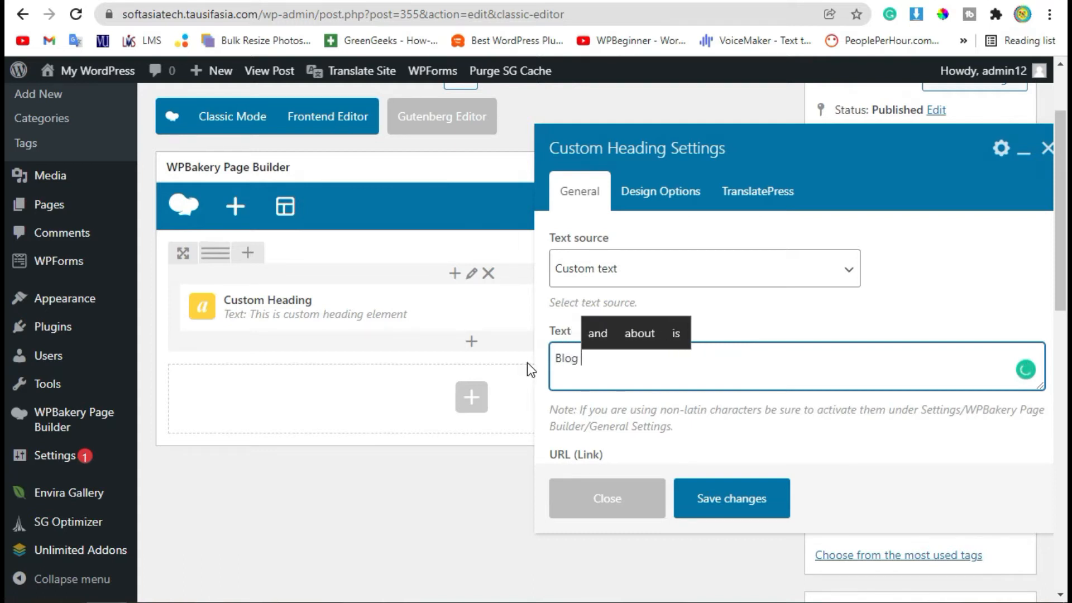
{"action": "type", "text": "Page"}
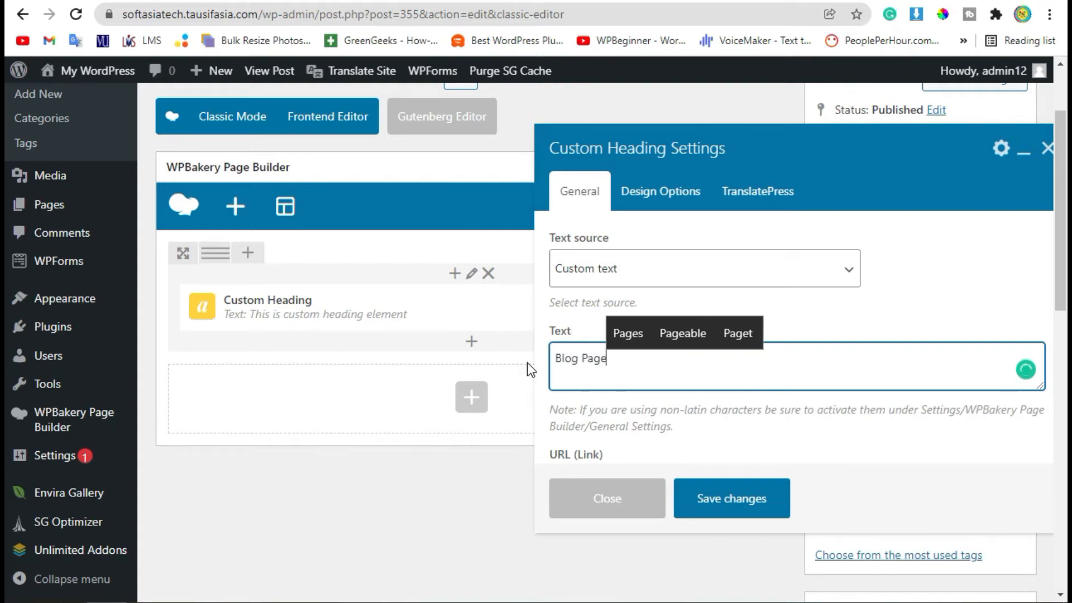
{"action": "left_click", "coordinate": [739, 503]}
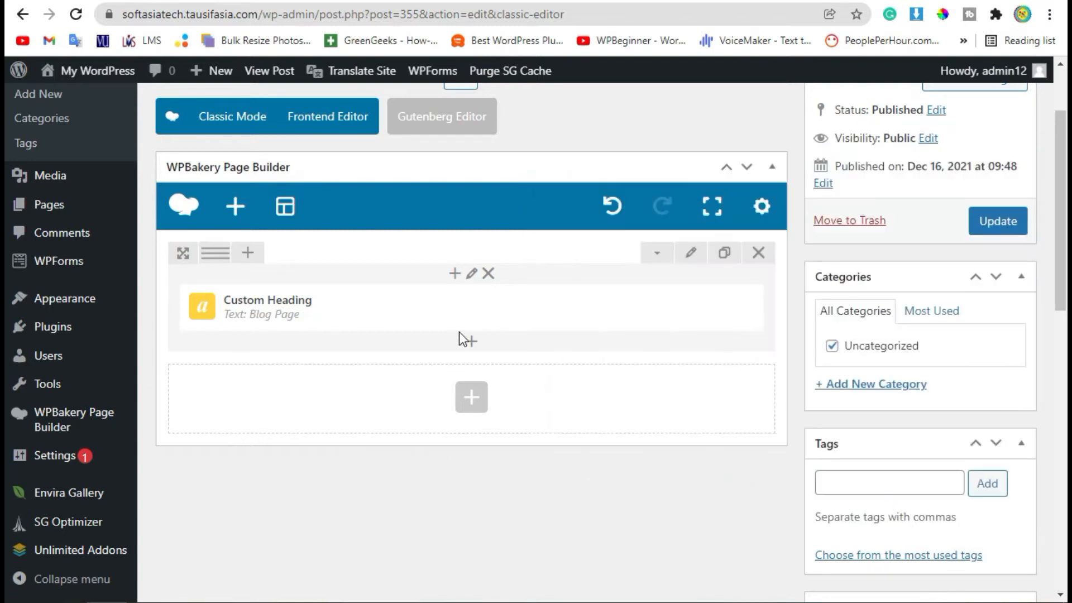
- Add a Text Block with its default placeholder text below the custom heading
{"action": "left_click", "coordinate": [469, 343]}
{"action": "left_click", "coordinate": [312, 223]}
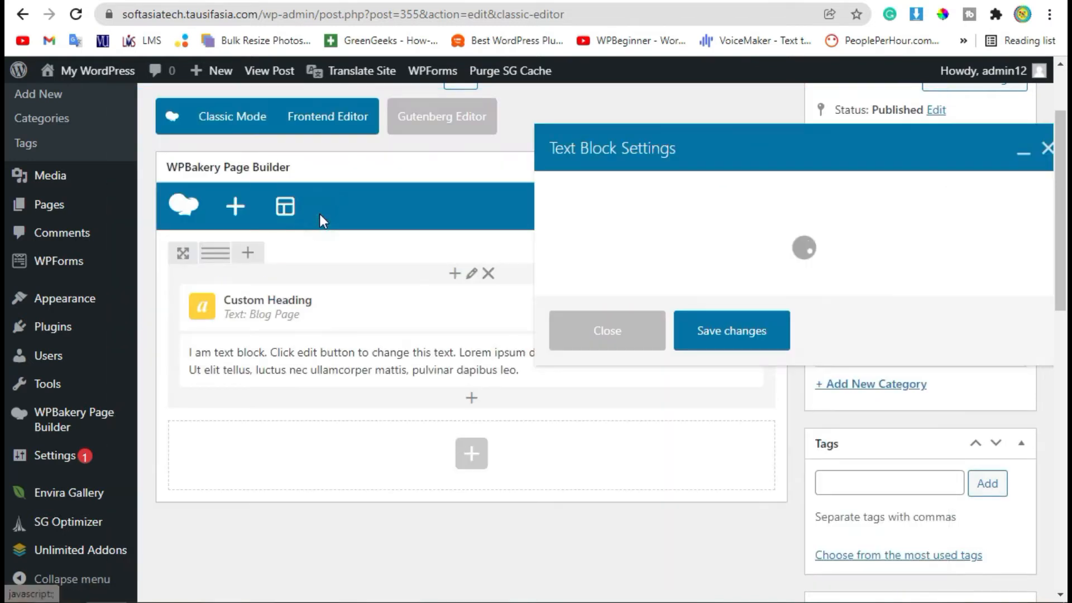
{"action": "left_click", "coordinate": [702, 497]}
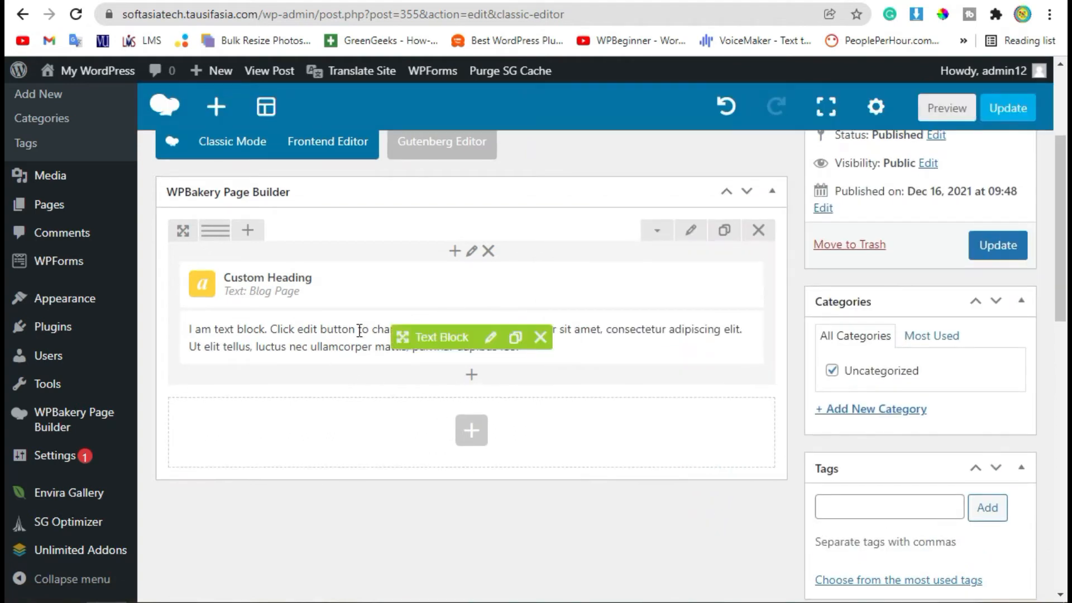
- Add an HT Tooltip element from the HT Mega Addons below the text block
{"action": "left_click", "coordinate": [471, 375]}
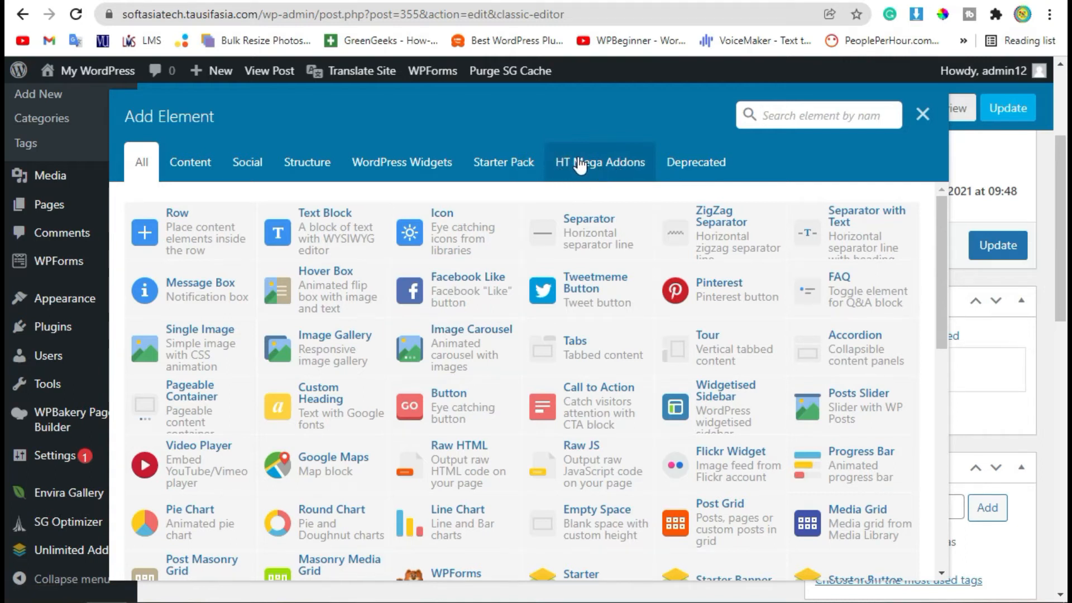
{"action": "left_click", "coordinate": [603, 168]}
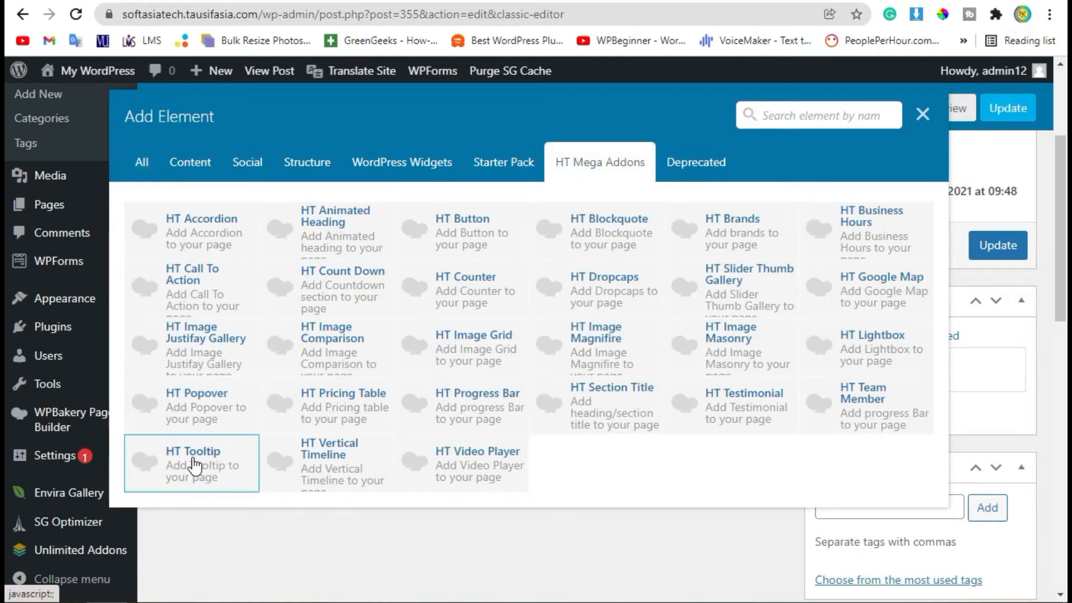
{"action": "left_click", "coordinate": [210, 464]}
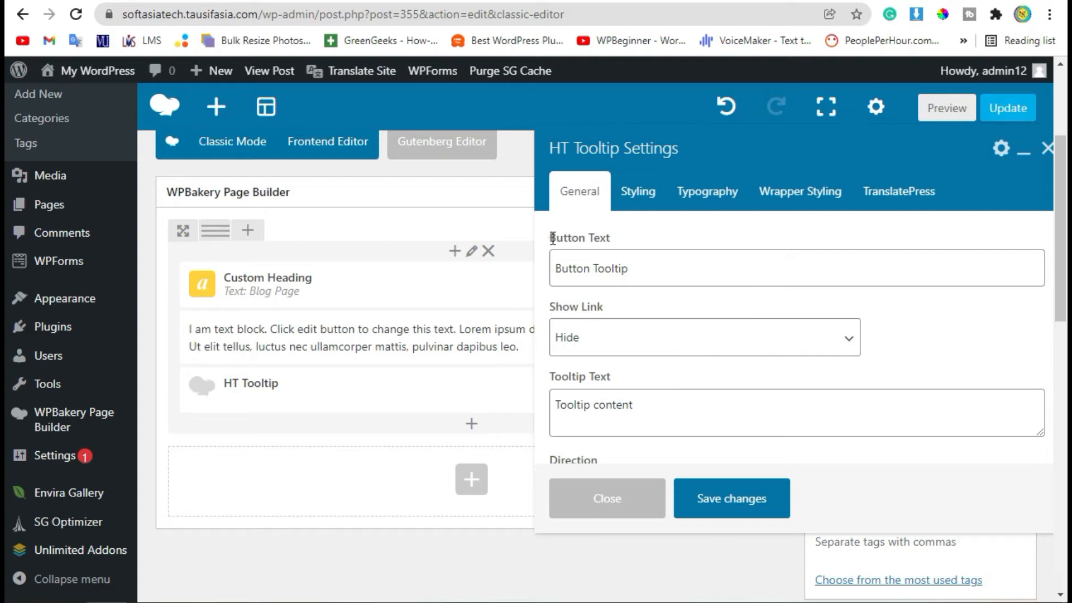
- Set the tooltip element's button text to "Go to Blog Page"
{"action": "left_click_drag", "start_coordinate": [552, 239], "coordinate": [633, 255]}
{"action": "left_click", "coordinate": [631, 269]}
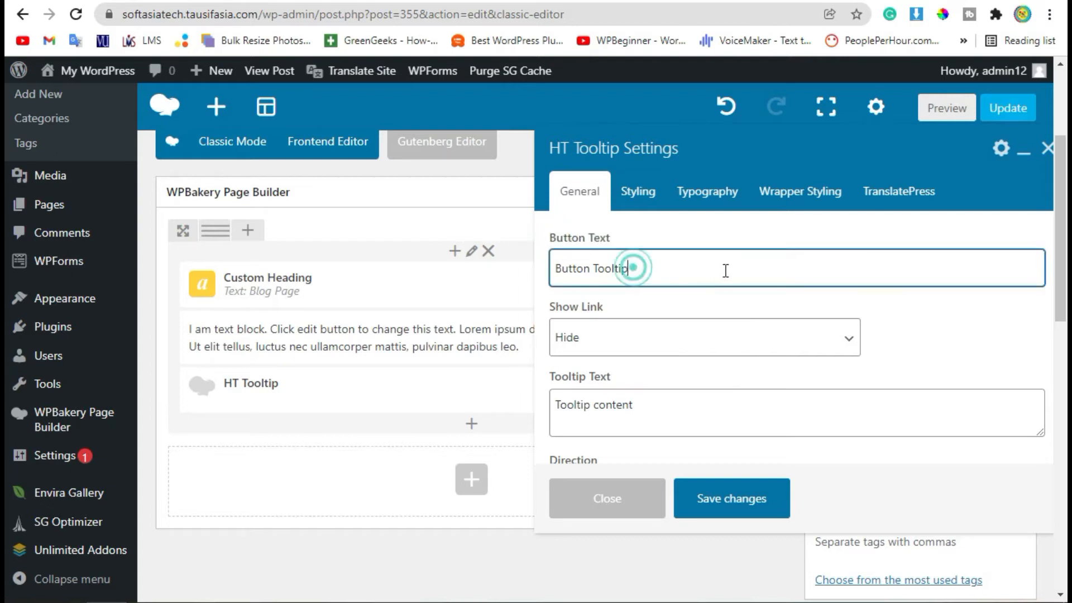
{"action": "triple_click", "coordinate": [721, 269]}
{"action": "type", "text": "Go To"}
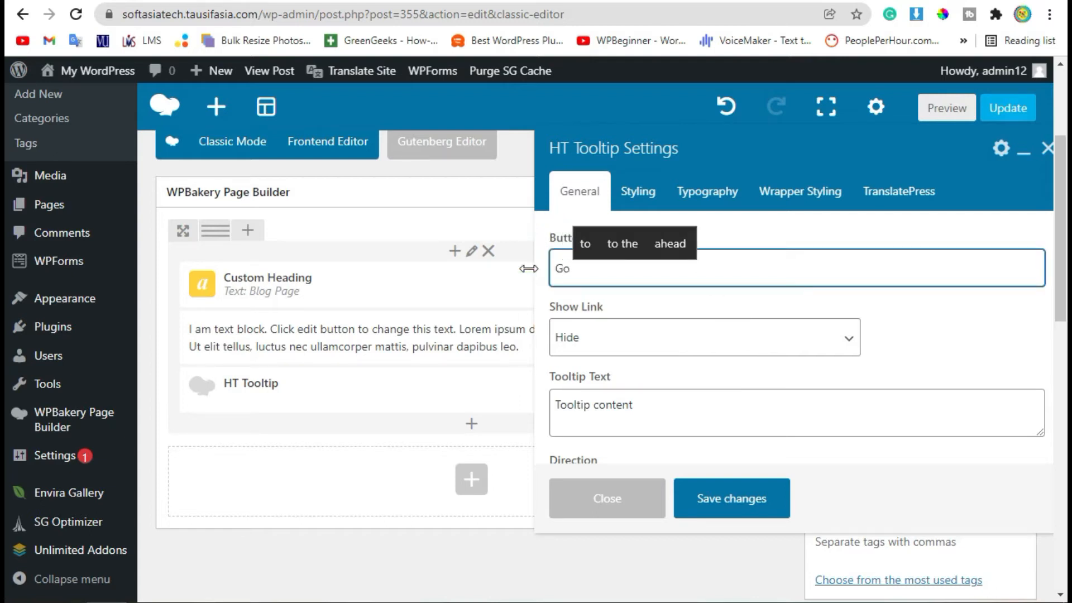
{"action": "key", "text": "BackSpace"}
{"action": "key", "text": "BackSpace"}
{"action": "key", "text": "BackSpace"}
{"action": "type", "text": "to blog Page"}
{"action": "key", "text": "Left"}
{"action": "key", "text": "Left"}
{"action": "key", "text": "Left"}
{"action": "key", "text": "Left"}
{"action": "key", "text": "BackSpace"}
{"action": "type", "text": "B"}
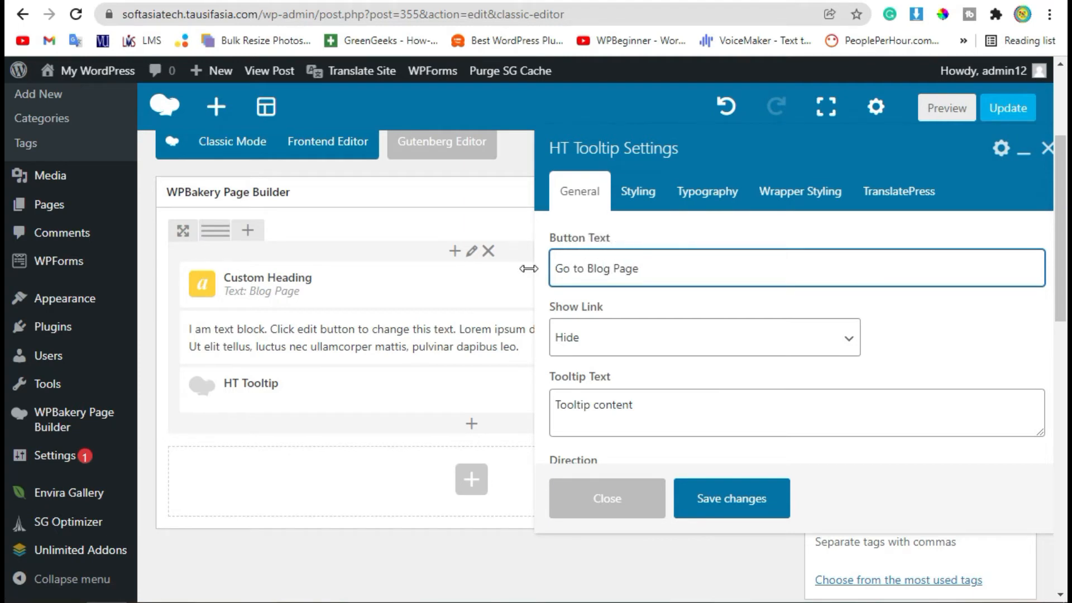
- Set the tooltip text to "Click to open Blog", keeping the change, and preview the post
{"action": "scroll", "coordinate": [653, 385], "scroll_direction": "down", "scroll_amount": 2}
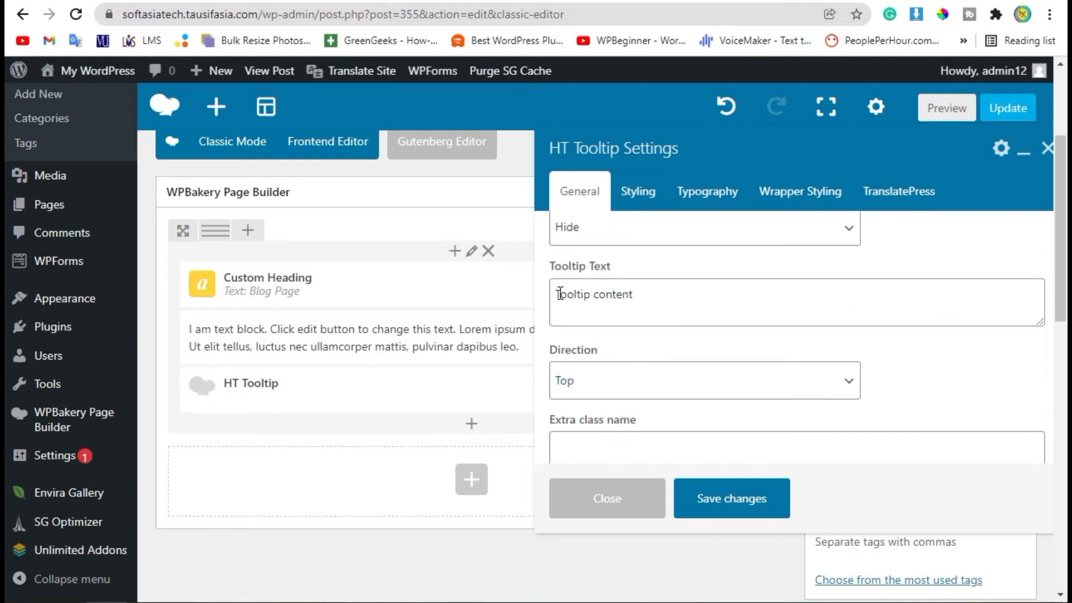
{"action": "left_click_drag", "start_coordinate": [557, 296], "coordinate": [658, 299]}
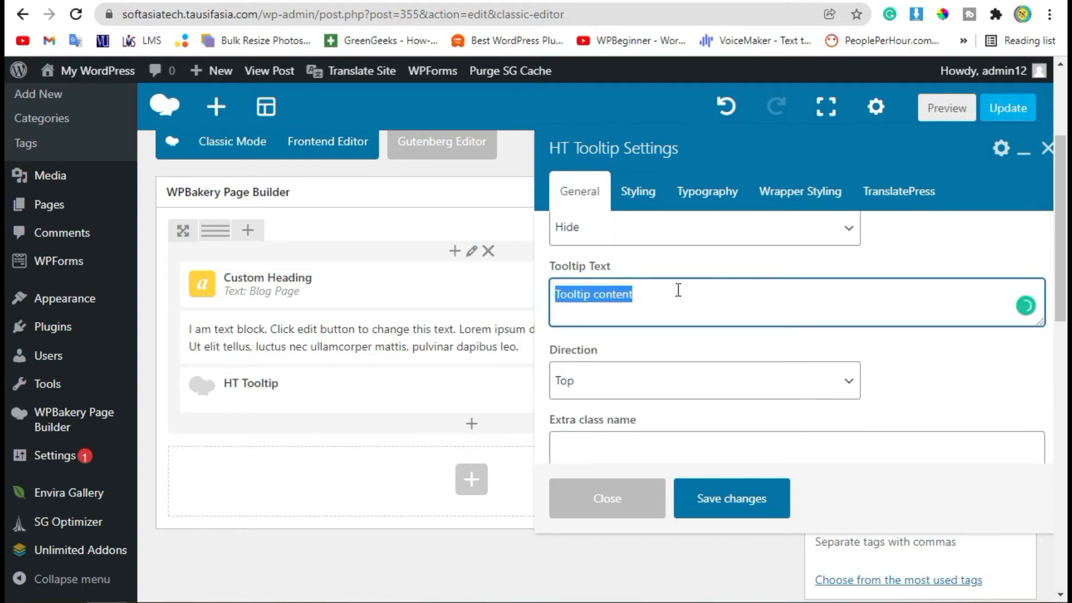
{"action": "type", "text": "Blog"}
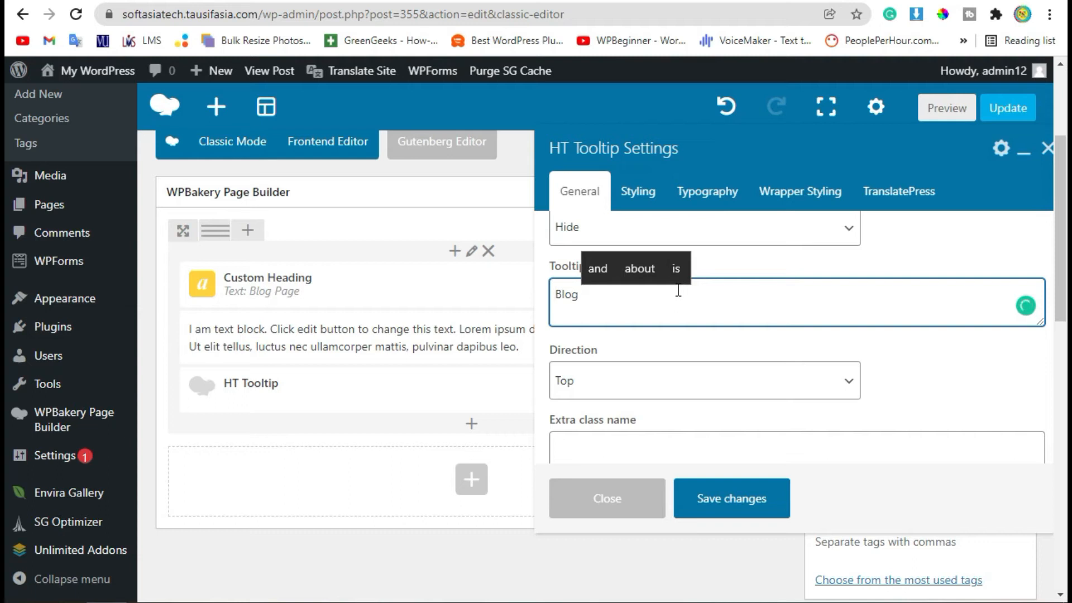
{"action": "key", "text": "Home"}
{"action": "type", "text": "Click to open"}
{"action": "scroll", "coordinate": [835, 351], "scroll_direction": "up", "scroll_amount": 2}
{"action": "scroll", "coordinate": [840, 358], "scroll_direction": "down", "scroll_amount": 2}
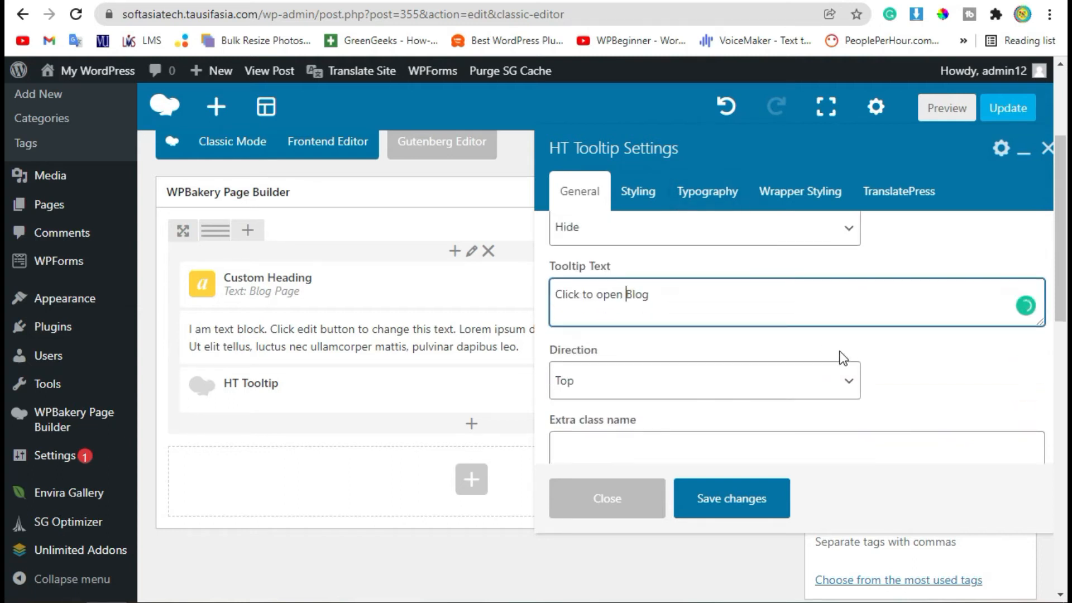
{"action": "scroll", "coordinate": [843, 357], "scroll_direction": "down", "scroll_amount": 1}
{"action": "left_click", "coordinate": [721, 495]}
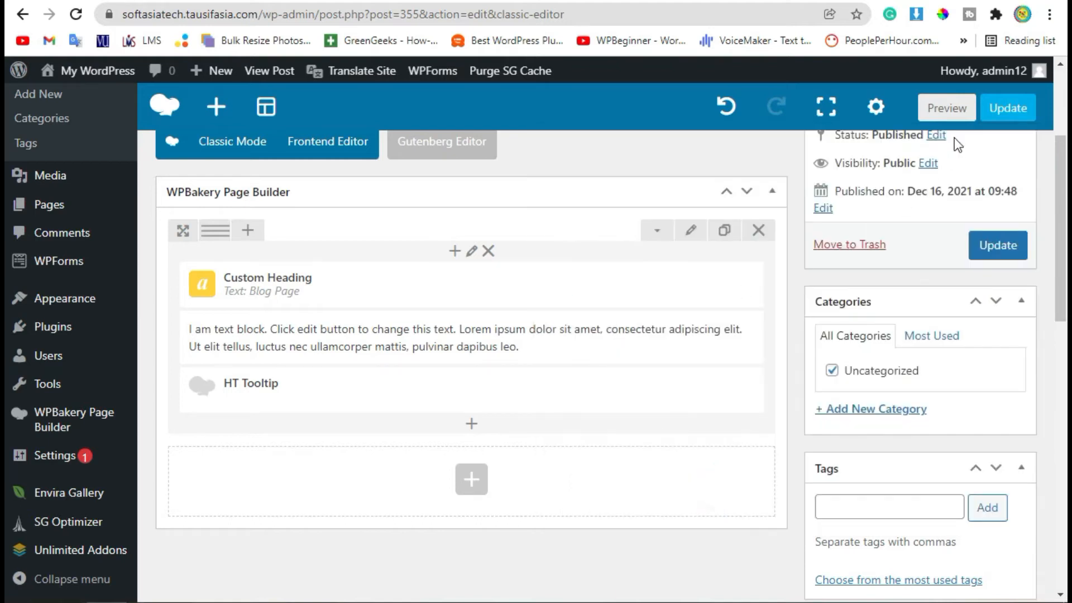
{"action": "left_click", "coordinate": [934, 109]}
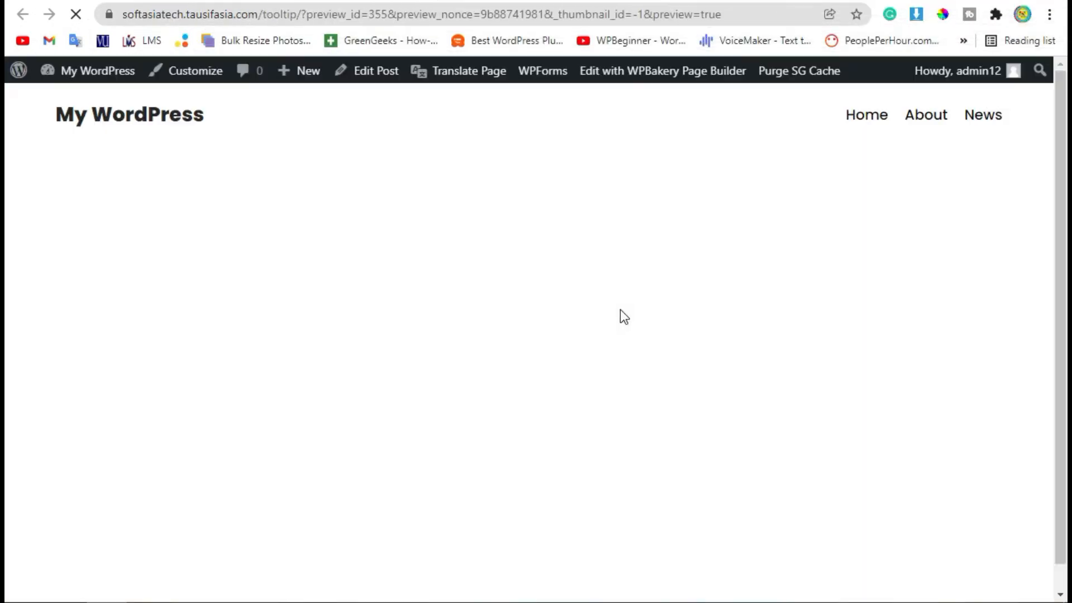
{"action": "scroll", "coordinate": [558, 341], "scroll_direction": "down", "scroll_amount": 2}
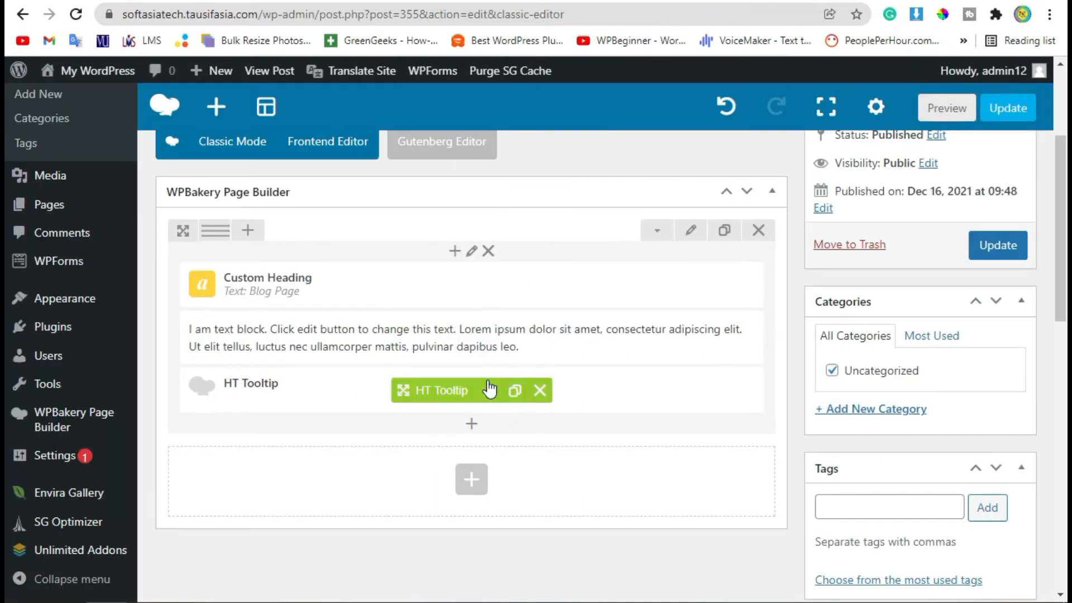
- Change the HT Tooltip's direction to Right, save the element and preview the post again
{"action": "left_click", "coordinate": [490, 389]}
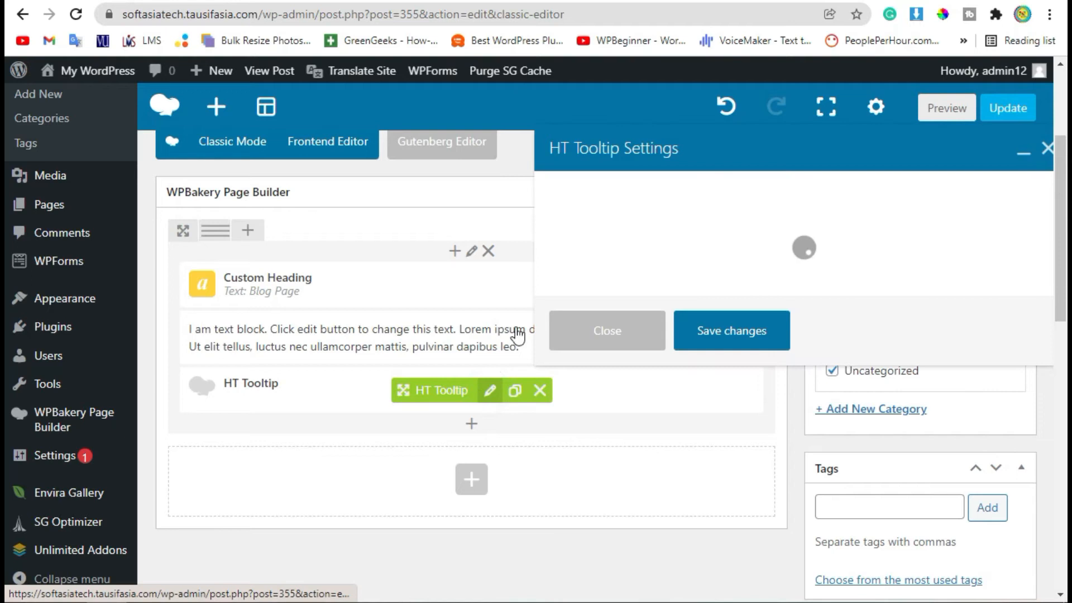
{"action": "scroll", "coordinate": [743, 339], "scroll_direction": "down", "scroll_amount": 3}
{"action": "left_click", "coordinate": [613, 345]}
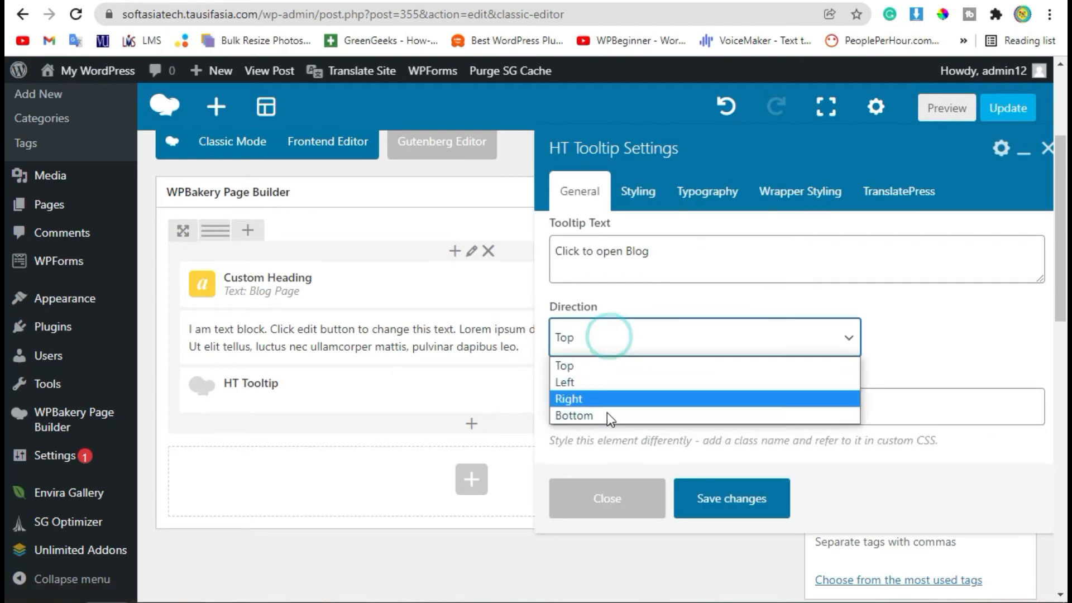
{"action": "left_click", "coordinate": [619, 396]}
{"action": "left_click", "coordinate": [751, 501]}
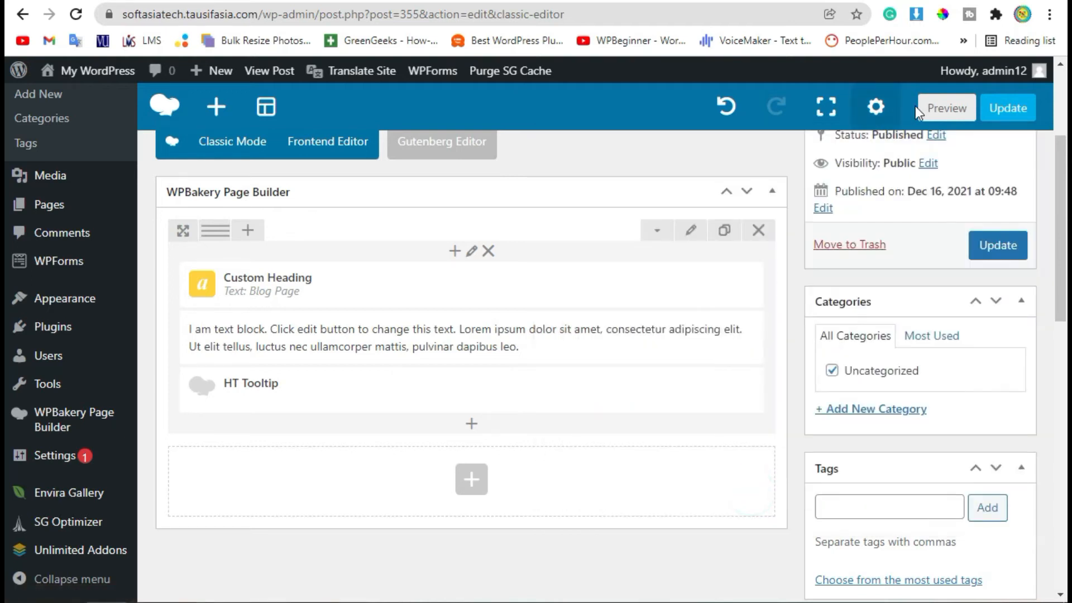
{"action": "left_click", "coordinate": [929, 107]}
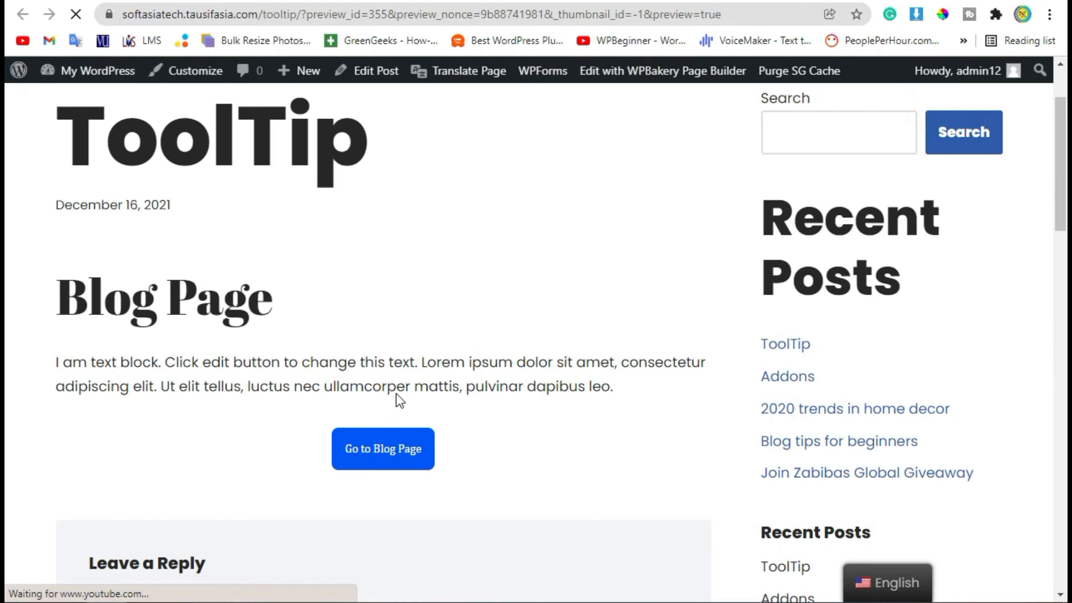
- Test the "Go to Blog Page" button and its tooltip in the preview, and return to the post editor
{"action": "scroll", "coordinate": [395, 395], "scroll_direction": "down", "scroll_amount": 2}
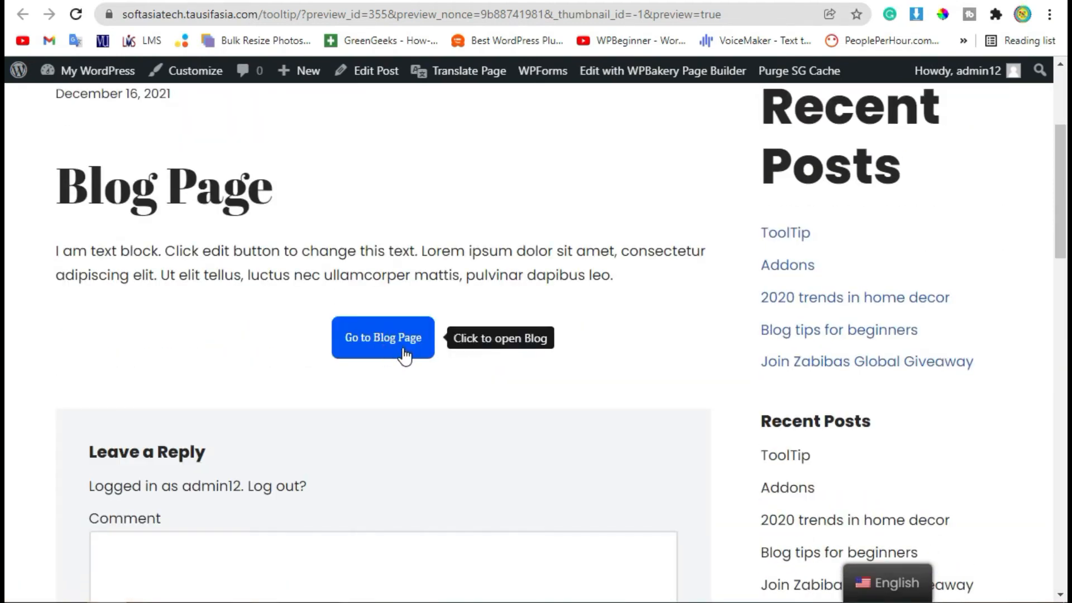
{"action": "left_click", "coordinate": [360, 337]}
{"action": "left_click", "coordinate": [391, 338]}
{"action": "left_click", "coordinate": [382, 0]}
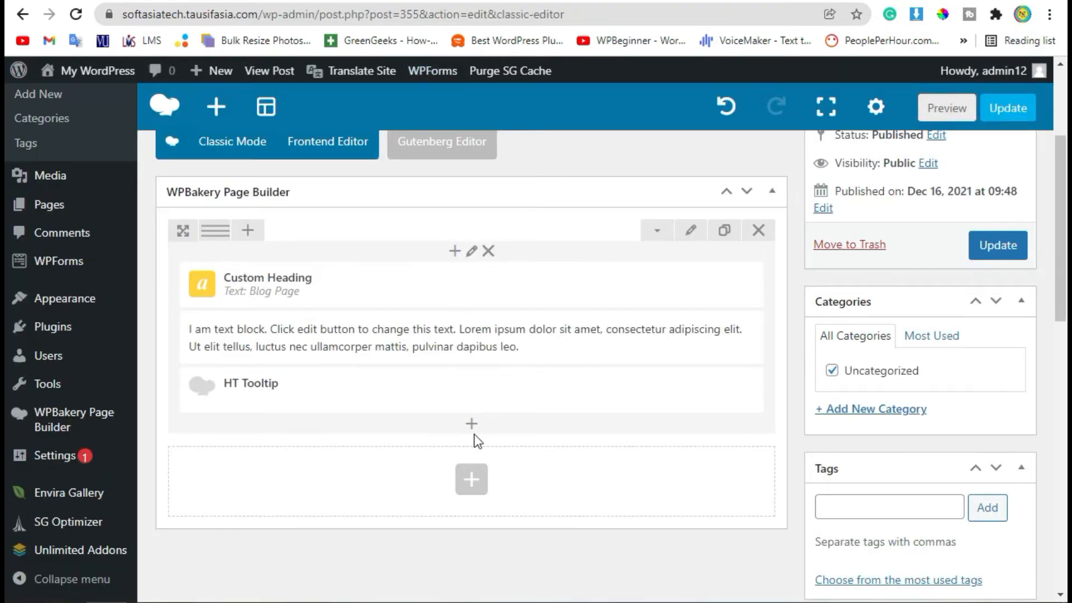
- Edit the HT Tooltip element and set its Show Link option to Show
{"action": "left_click", "coordinate": [491, 389]}
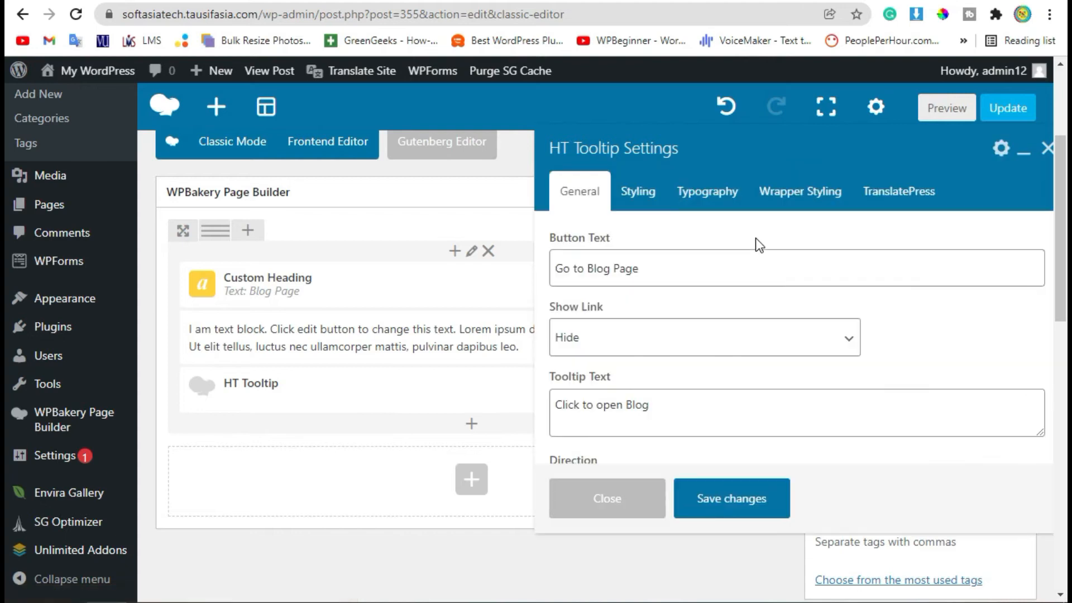
{"action": "triple_click", "coordinate": [579, 307]}
{"action": "left_click", "coordinate": [642, 342]}
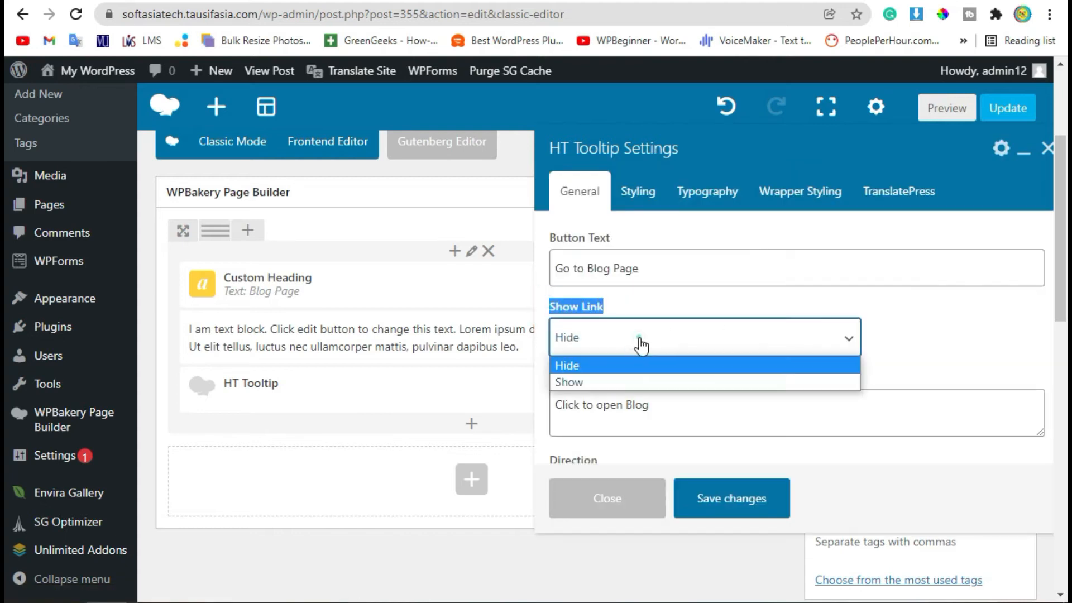
{"action": "left_click", "coordinate": [626, 380]}
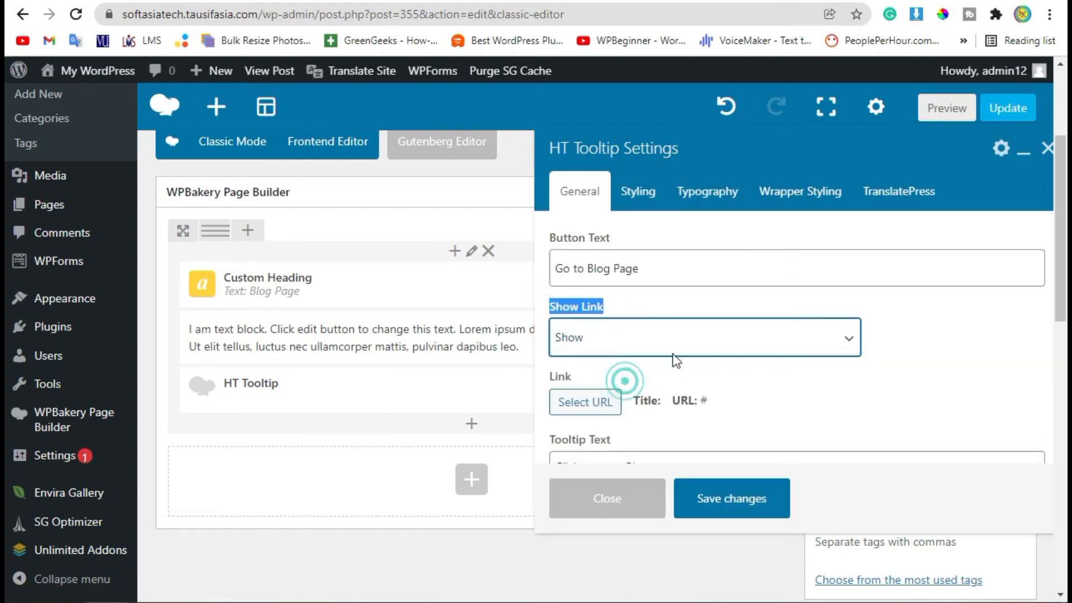
- Link the tooltip button to the existing News page and make the link open in a new tab
{"action": "left_click", "coordinate": [585, 402]}
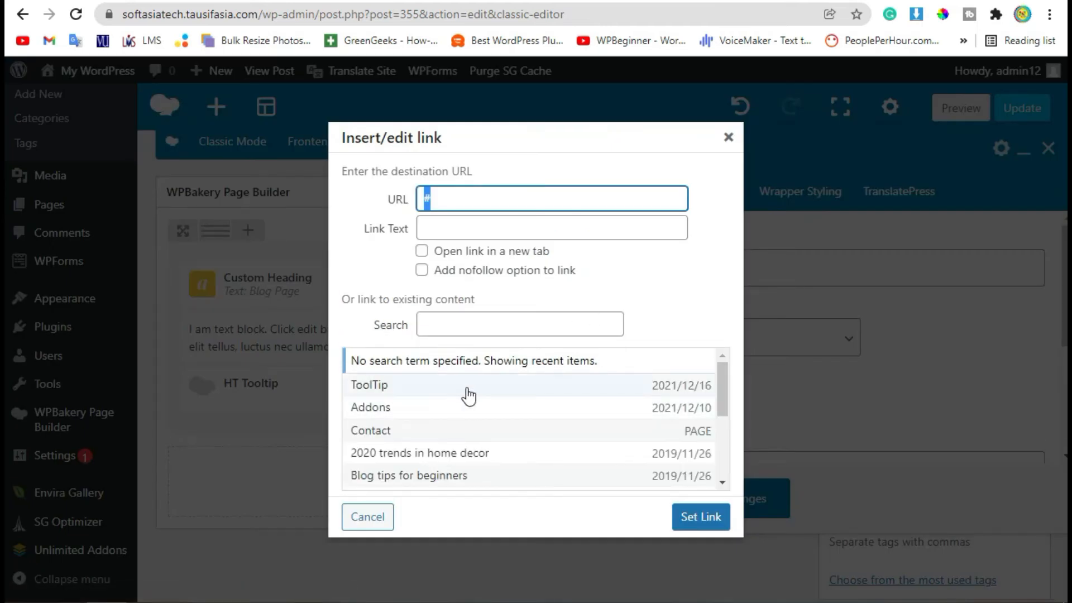
{"action": "scroll", "coordinate": [466, 394], "scroll_direction": "down", "scroll_amount": 3}
{"action": "scroll", "coordinate": [477, 422], "scroll_direction": "up", "scroll_amount": 2}
{"action": "scroll", "coordinate": [464, 406], "scroll_direction": "down", "scroll_amount": 3}
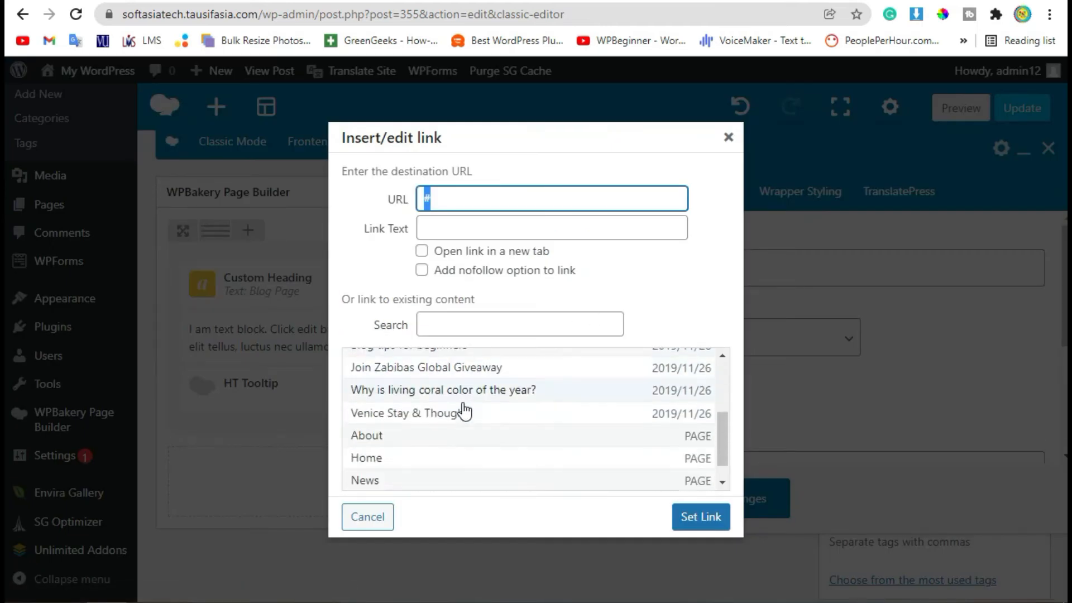
{"action": "left_click", "coordinate": [365, 457]}
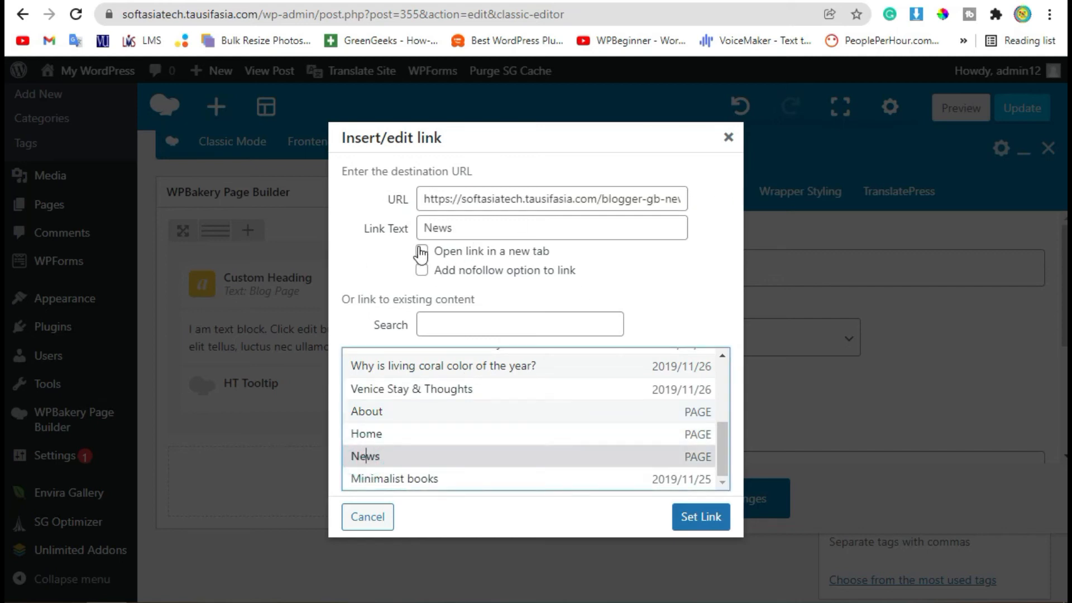
{"action": "left_click_drag", "start_coordinate": [558, 251], "coordinate": [432, 253]}
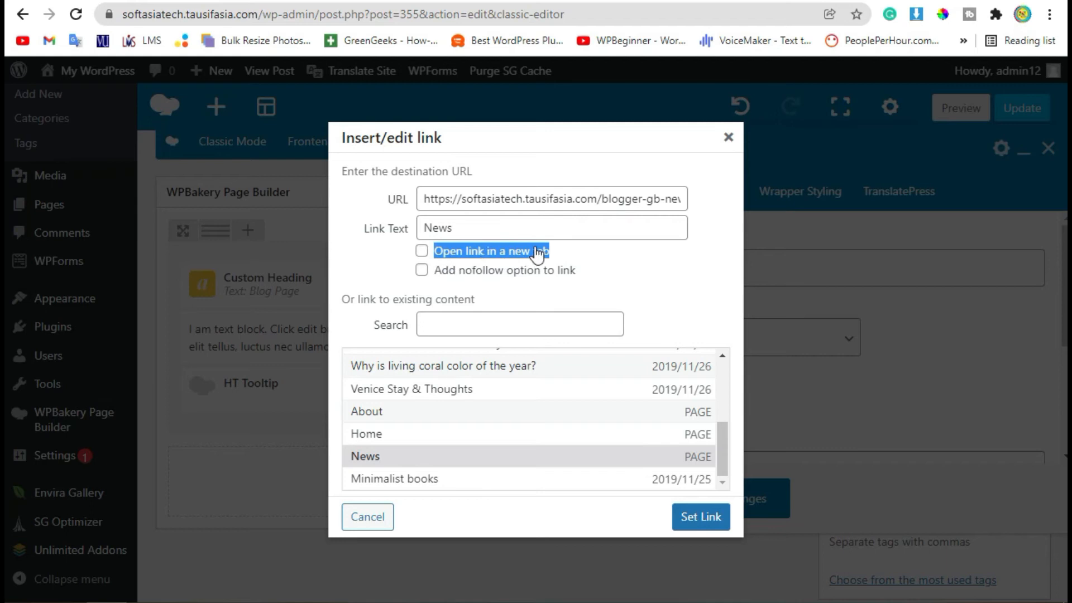
{"action": "left_click", "coordinate": [463, 254]}
{"action": "left_click", "coordinate": [722, 522]}
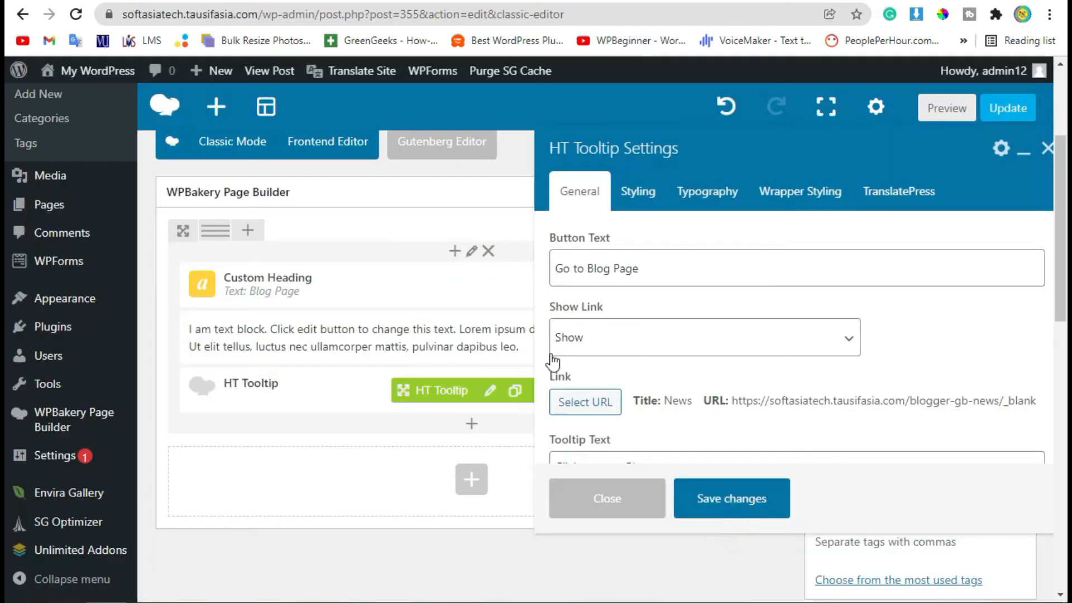
- Save the HT Tooltip changes, preview the post and try the button's link
{"action": "scroll", "coordinate": [693, 420], "scroll_direction": "down", "scroll_amount": 2}
{"action": "left_click", "coordinate": [726, 502]}
{"action": "left_click", "coordinate": [955, 110]}
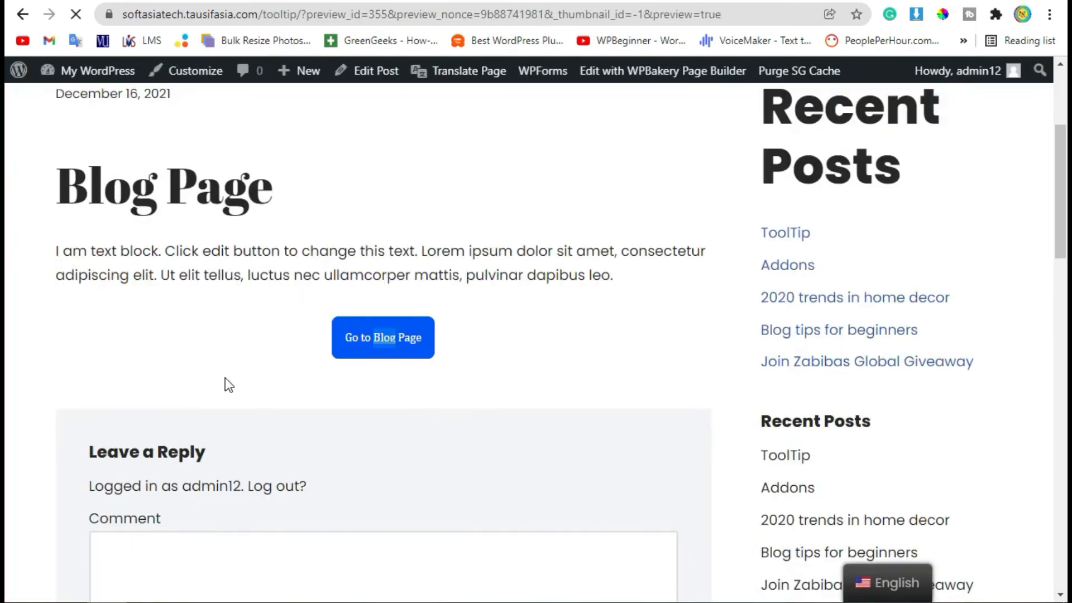
{"action": "scroll", "coordinate": [225, 377], "scroll_direction": "up", "scroll_amount": 3}
{"action": "scroll", "coordinate": [303, 351], "scroll_direction": "down", "scroll_amount": 3}
{"action": "left_click", "coordinate": [371, 336]}
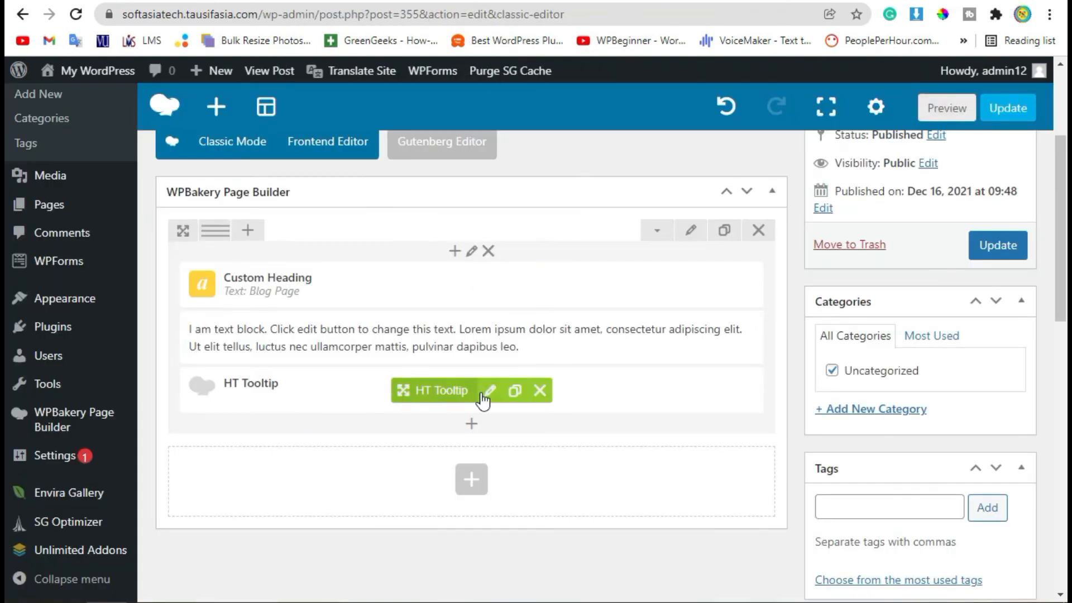
- Set the Tooltip Content color to red (#dd3333) in the HT Tooltip styling settings
{"action": "left_click", "coordinate": [489, 390]}
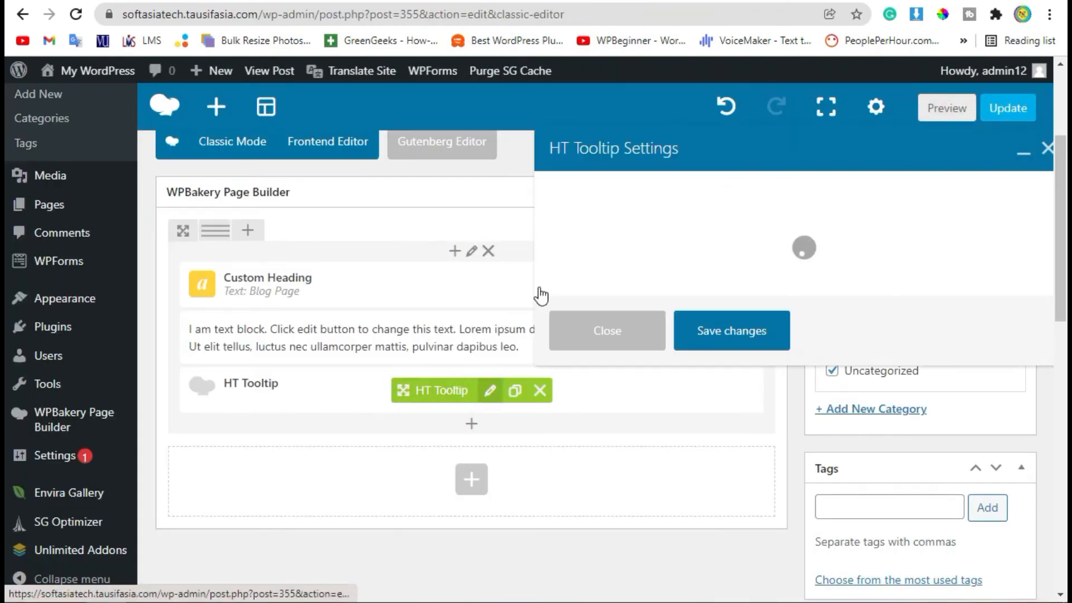
{"action": "left_click", "coordinate": [642, 194]}
{"action": "scroll", "coordinate": [813, 399], "scroll_direction": "down", "scroll_amount": 2}
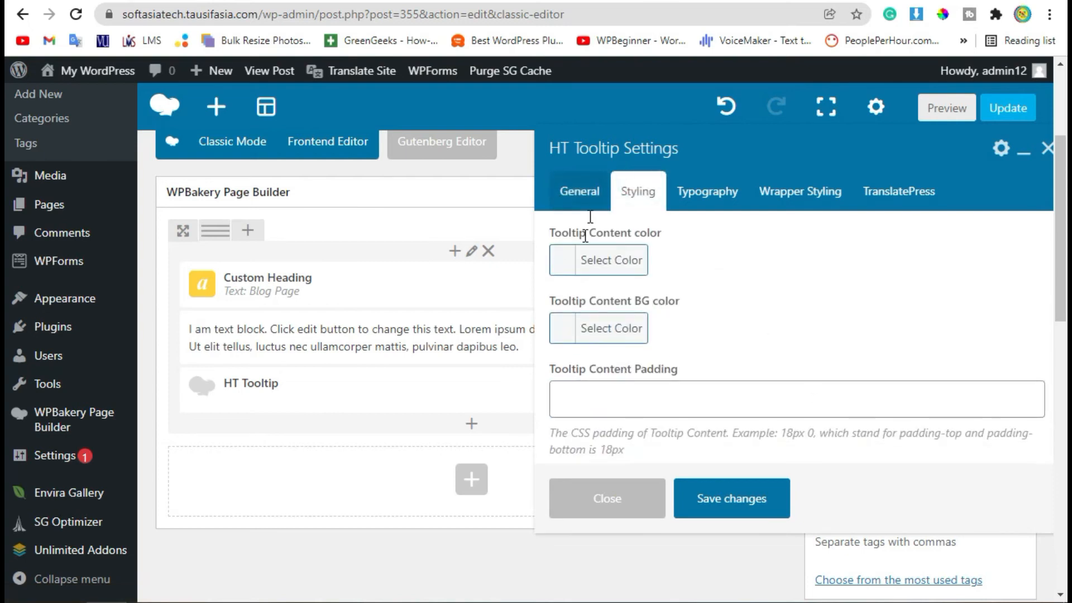
{"action": "left_click", "coordinate": [559, 265]}
{"action": "scroll", "coordinate": [661, 363], "scroll_direction": "down", "scroll_amount": 2}
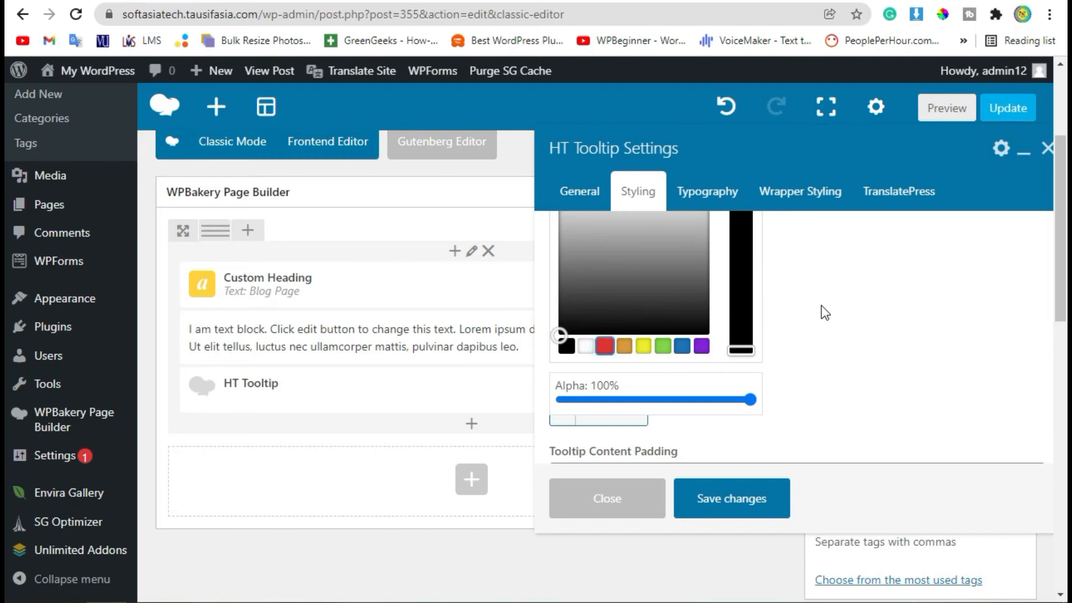
{"action": "scroll", "coordinate": [800, 331], "scroll_direction": "up", "scroll_amount": 2}
{"action": "left_click", "coordinate": [605, 456]}
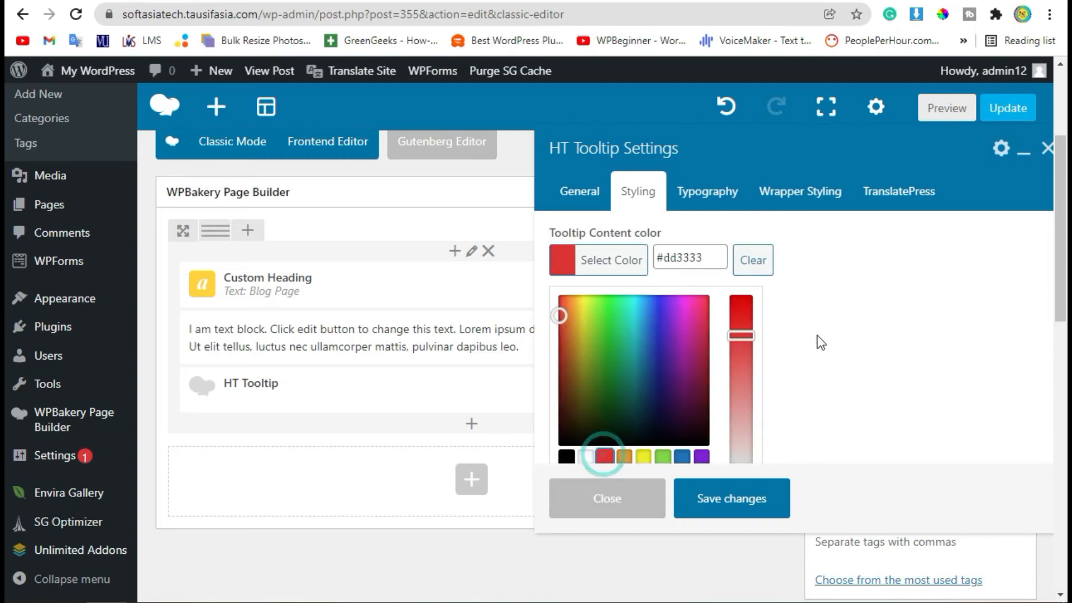
{"action": "left_click", "coordinate": [818, 338]}
- Set the Tooltip Content BG color to black
{"action": "left_click", "coordinate": [555, 335]}
{"action": "scroll", "coordinate": [754, 324], "scroll_direction": "down", "scroll_amount": 2}
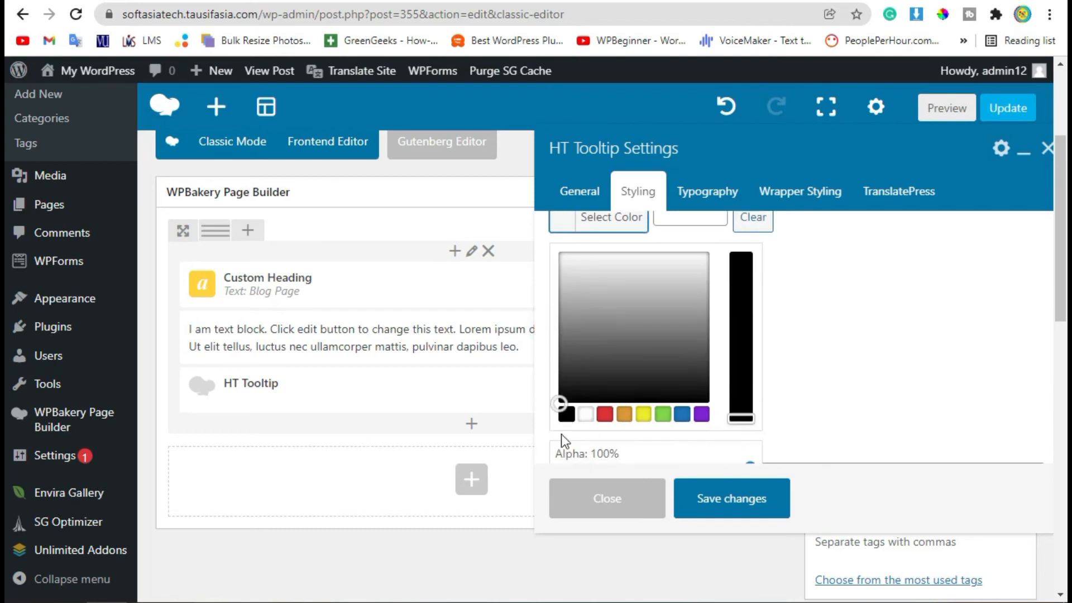
{"action": "left_click", "coordinate": [566, 413]}
{"action": "left_click", "coordinate": [856, 294]}
- Set the Text Color of the tooltip button to white
{"action": "scroll", "coordinate": [781, 329], "scroll_direction": "down", "scroll_amount": 4}
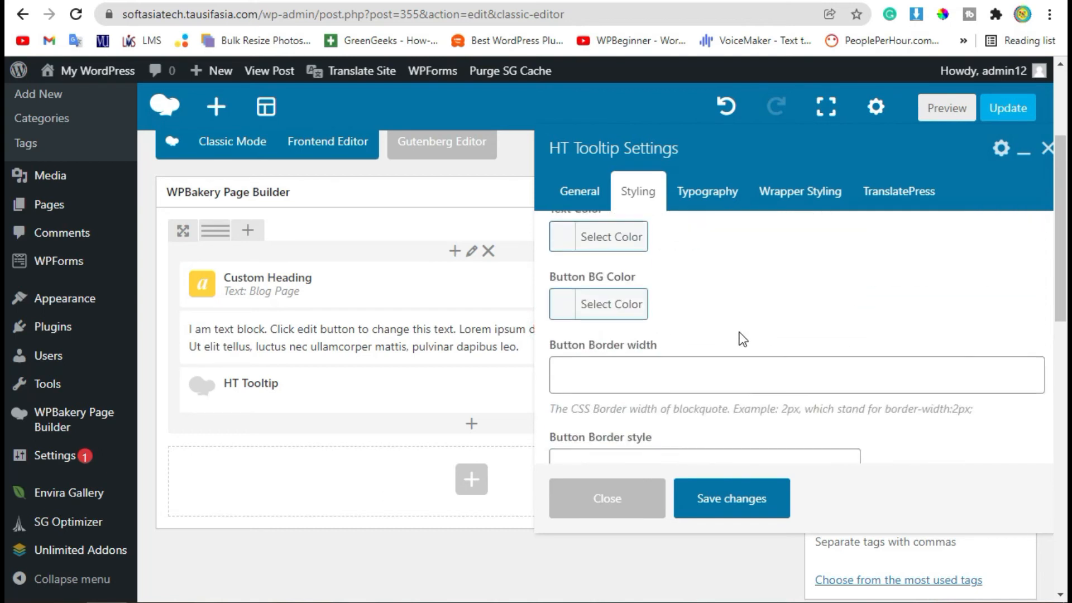
{"action": "scroll", "coordinate": [698, 346], "scroll_direction": "up", "scroll_amount": 2}
{"action": "left_click", "coordinate": [555, 352]}
{"action": "scroll", "coordinate": [639, 399], "scroll_direction": "down", "scroll_amount": 2}
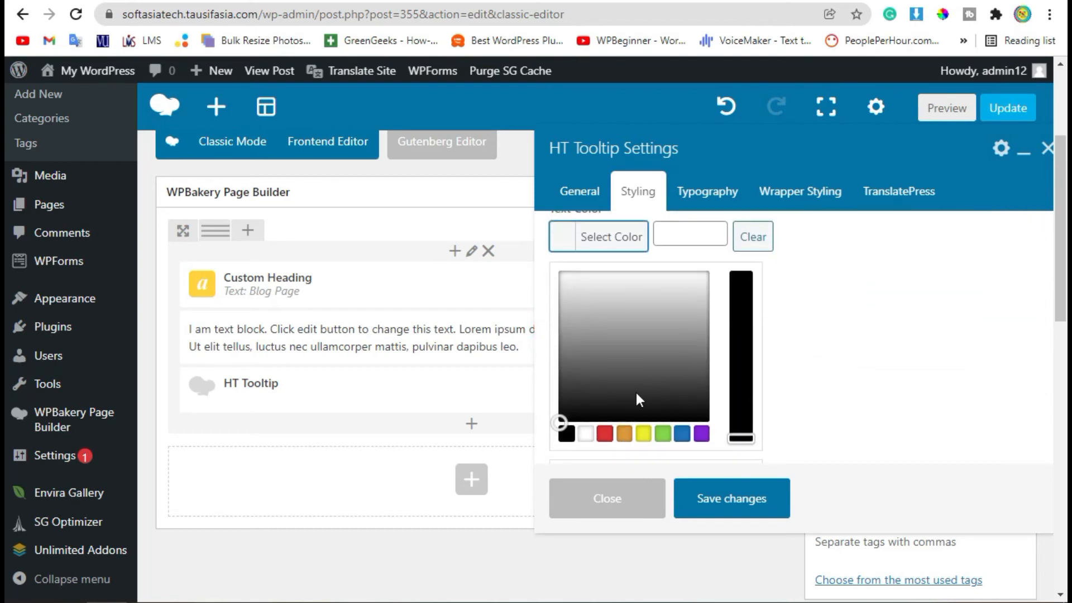
{"action": "left_click", "coordinate": [586, 435]}
{"action": "left_click", "coordinate": [902, 359]}
- Pick a bright bluish purple as the Button BG Color
{"action": "scroll", "coordinate": [903, 359], "scroll_direction": "down", "scroll_amount": 2}
{"action": "scroll", "coordinate": [592, 310], "scroll_direction": "up", "scroll_amount": 2}
{"action": "left_click", "coordinate": [545, 312]}
{"action": "scroll", "coordinate": [739, 320], "scroll_direction": "down", "scroll_amount": 2}
{"action": "left_click", "coordinate": [742, 311]}
{"action": "left_click_drag", "start_coordinate": [656, 287], "coordinate": [671, 249]}
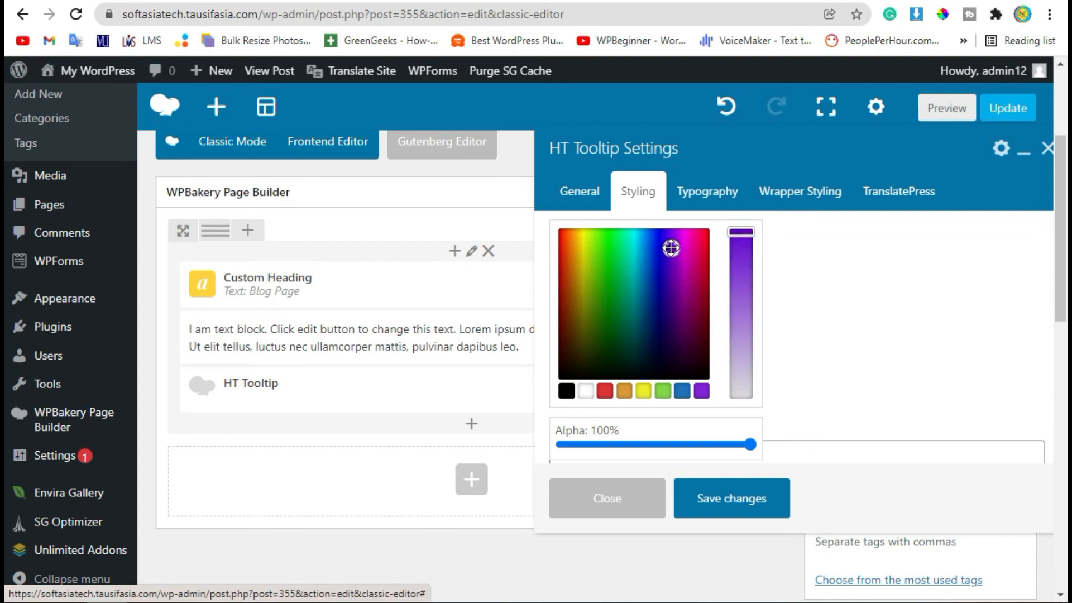
- Save the HT Tooltip styling and preview the post to check the button and its tooltip
{"action": "left_click", "coordinate": [754, 508]}
{"action": "left_click", "coordinate": [928, 112]}
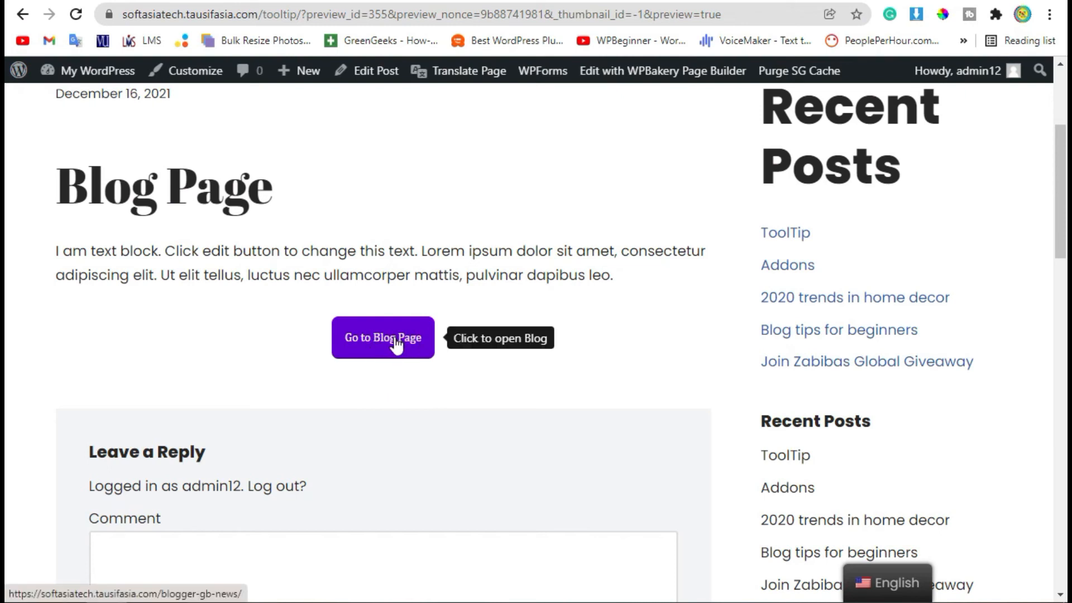
{"action": "scroll", "coordinate": [558, 494], "scroll_direction": "up", "scroll_amount": 2}
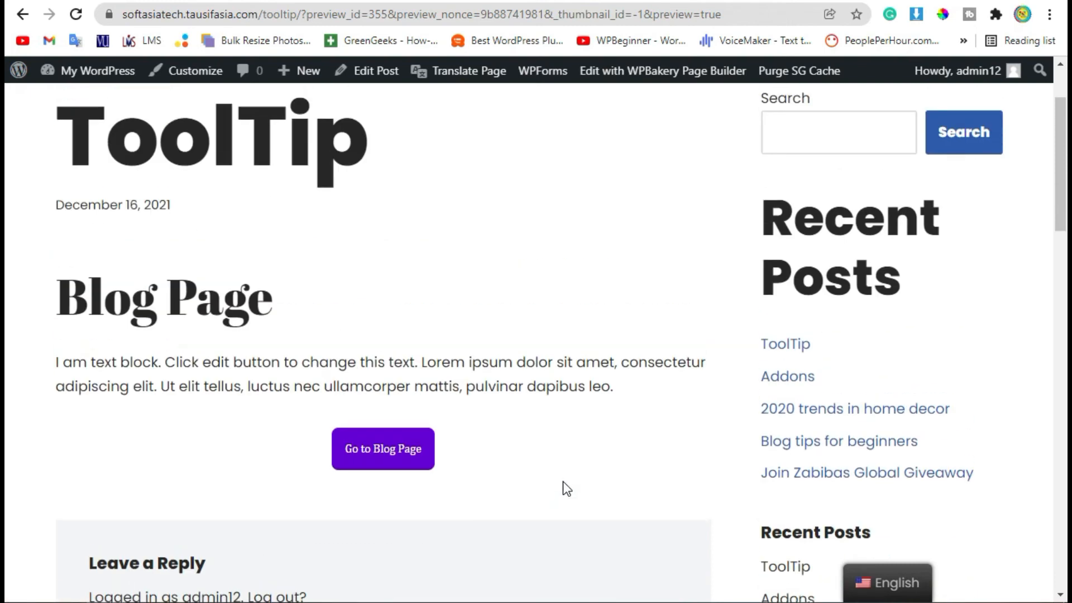